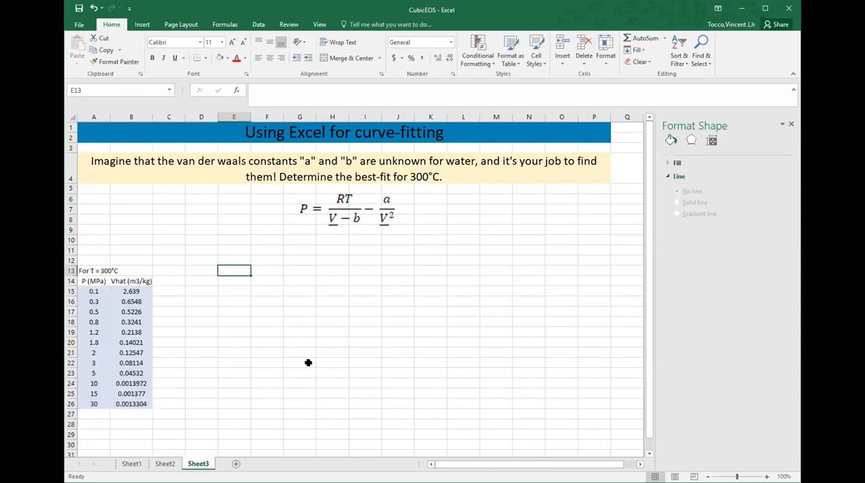
Step: Add the header "V_ (m3/mol)" in C14 beside the specific volume column and fit column C's width to it
click(305, 361)
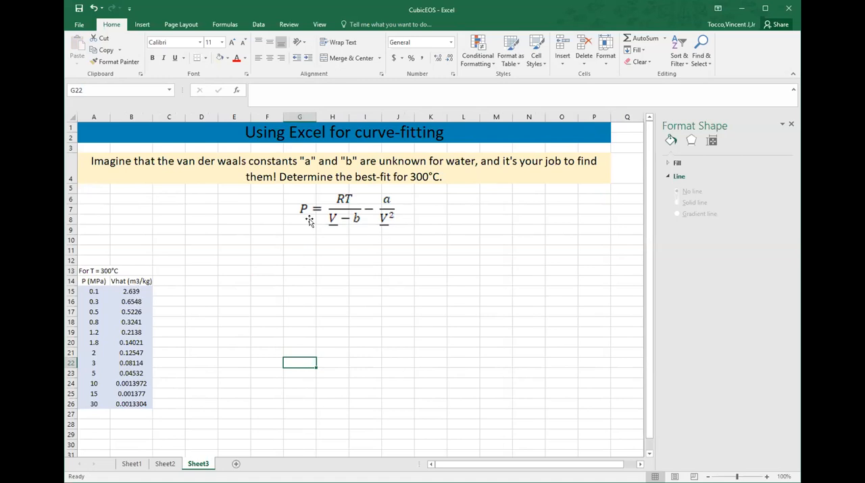
click(163, 279)
text(V)
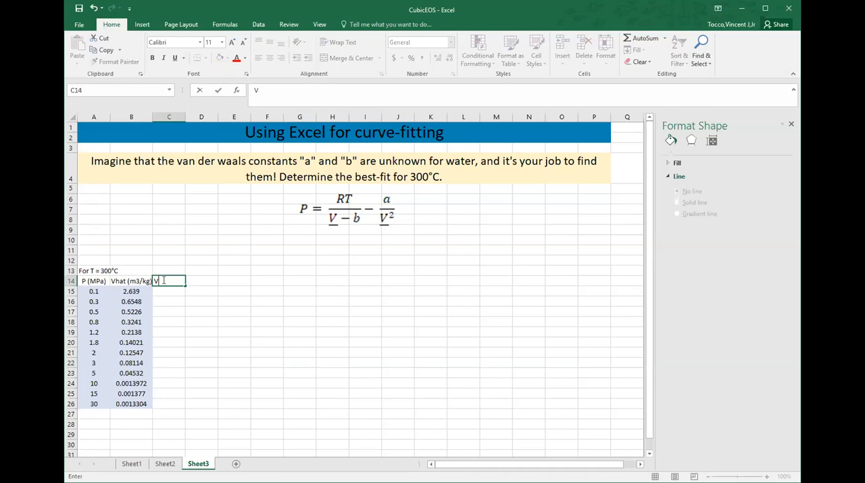
text(_ (m3/mol))
key(Return)
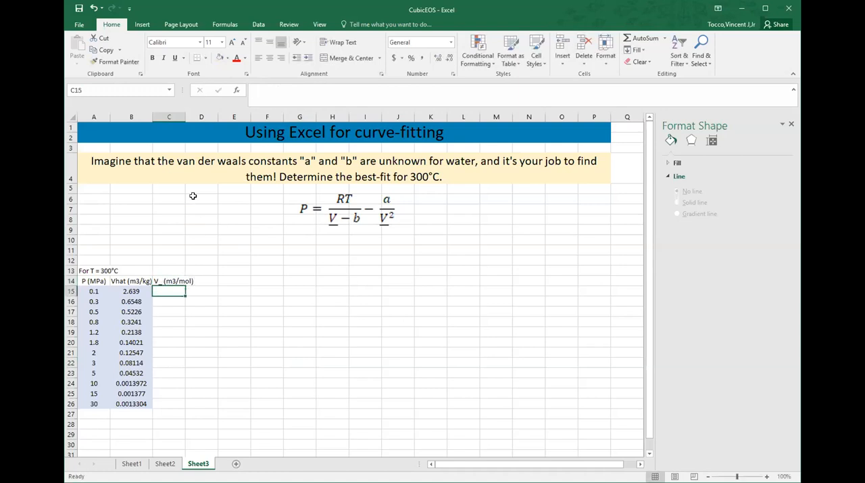
double_click(183, 116)
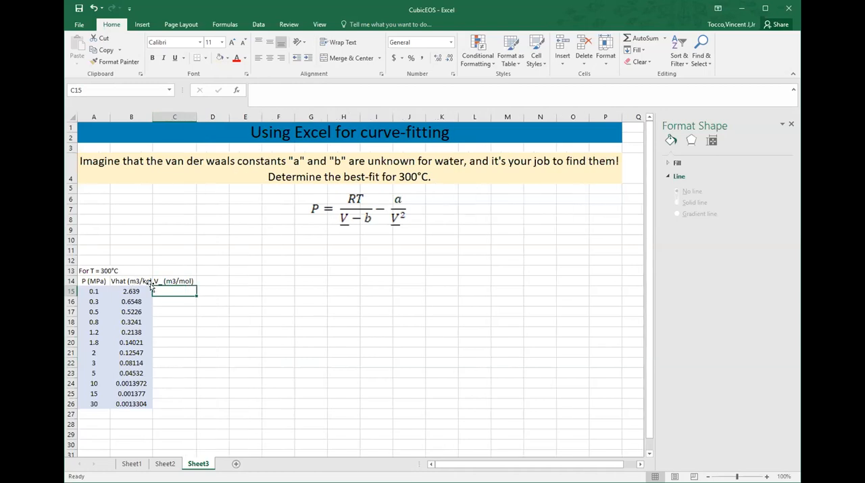
Step: Calculate molar volume in C15 with =B15*18/1000 and fill the formula down to C26
text(=)
key(Left)
text(*18/1000)
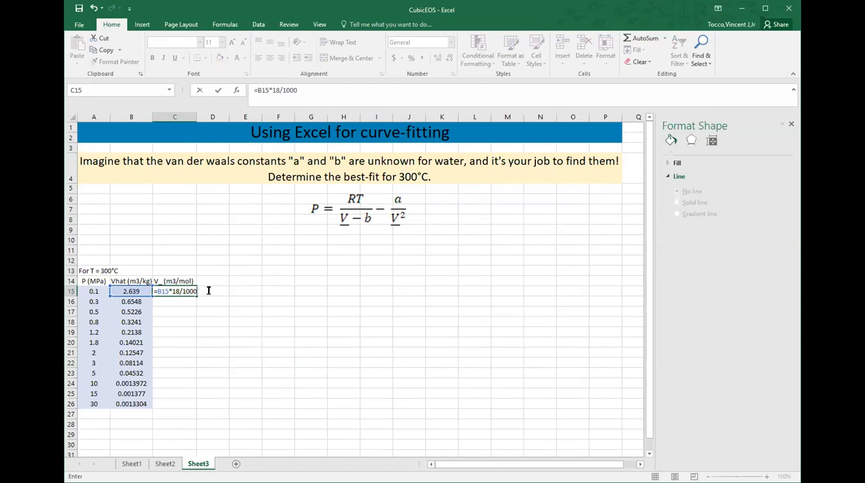
key(Return)
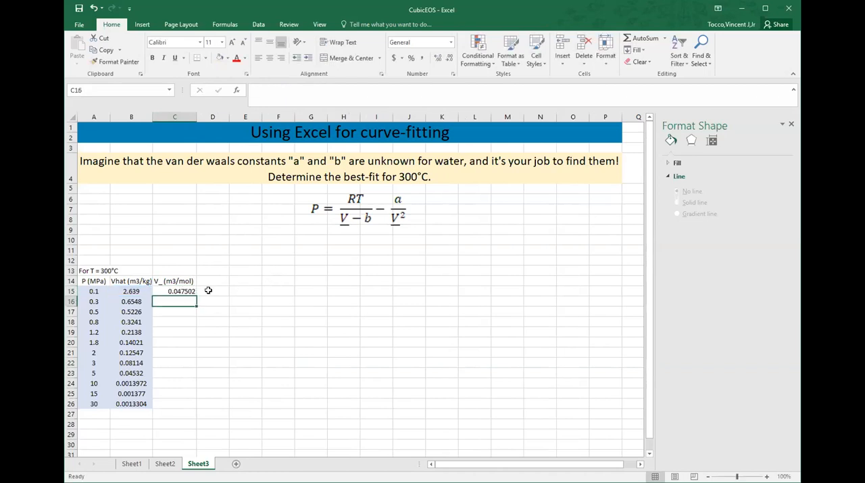
click(173, 292)
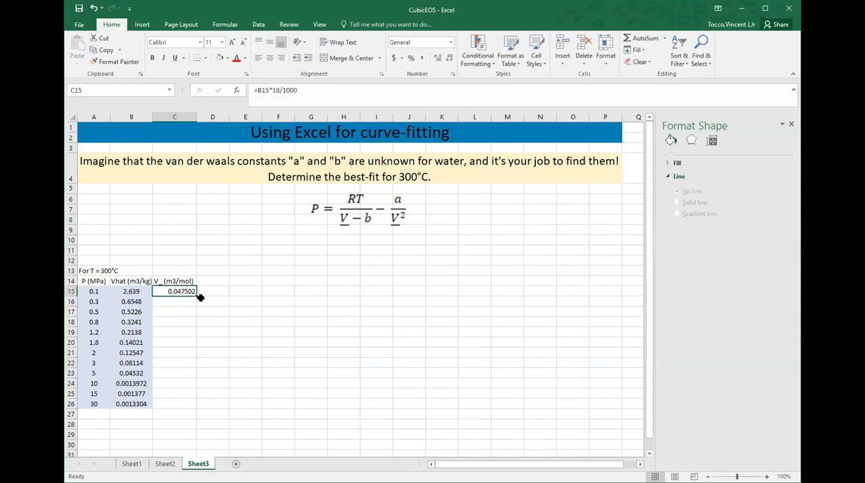
double_click(197, 296)
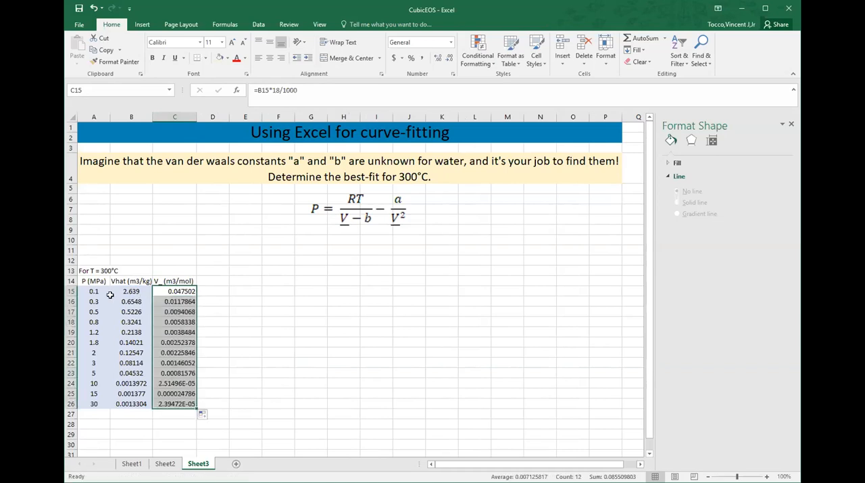
Step: Insert a markers-only scatter chart from the pressure values in A15:A26 and the molar volumes in C15:C26
ctrl+drag(97, 289, 95, 404)
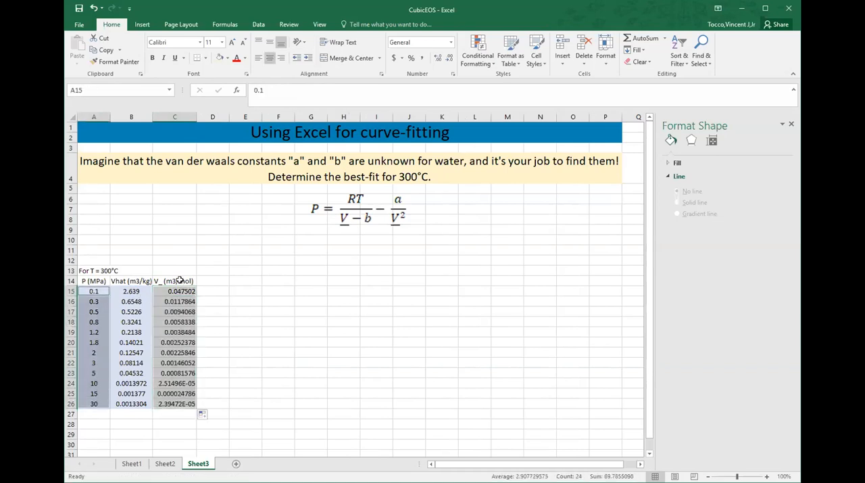
ctrl+drag(174, 292, 175, 404)
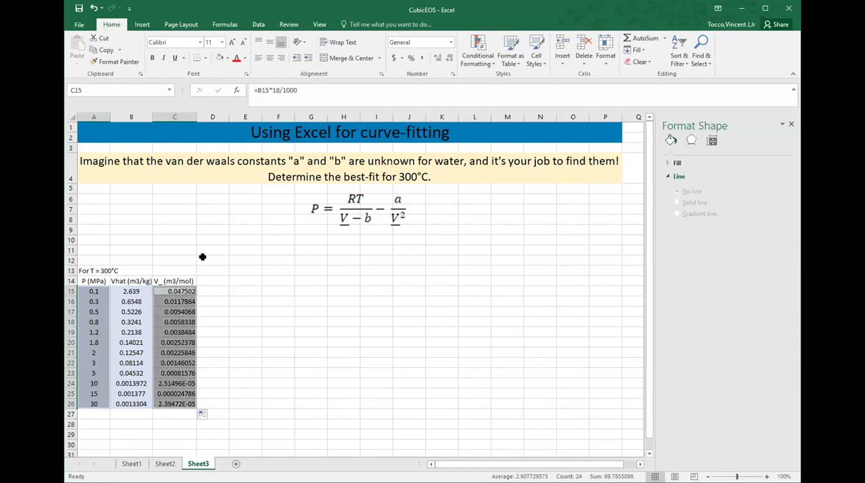
click(142, 25)
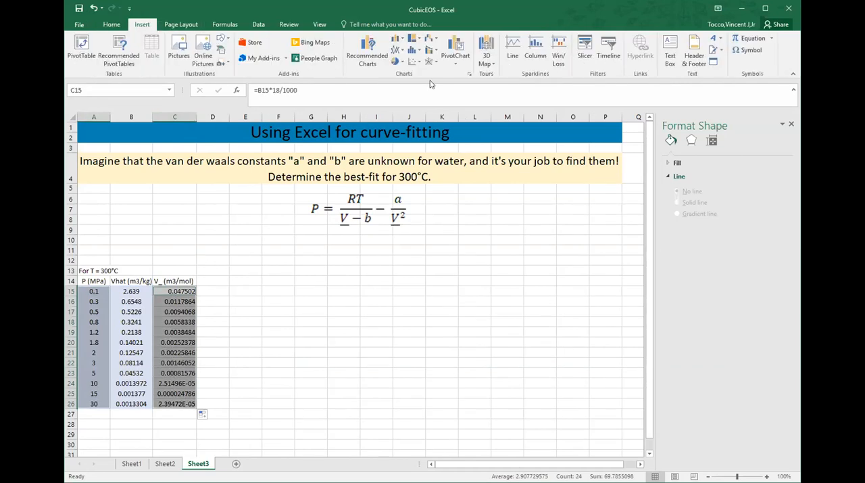
click(417, 63)
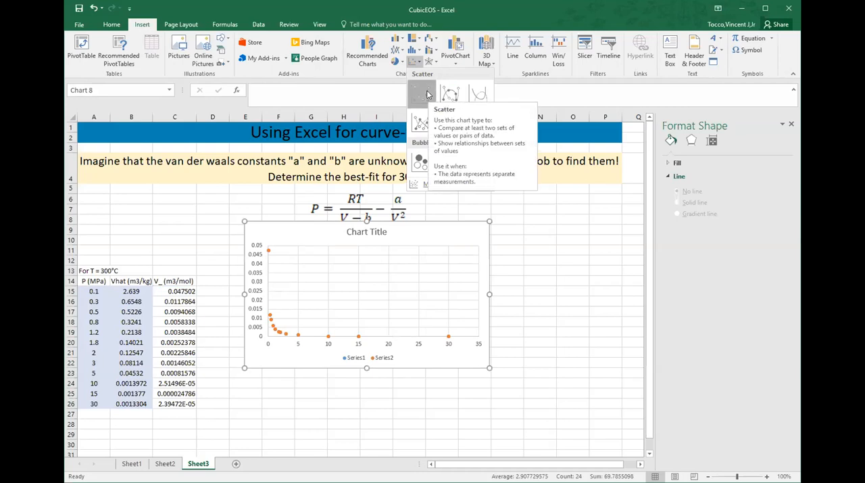
click(422, 95)
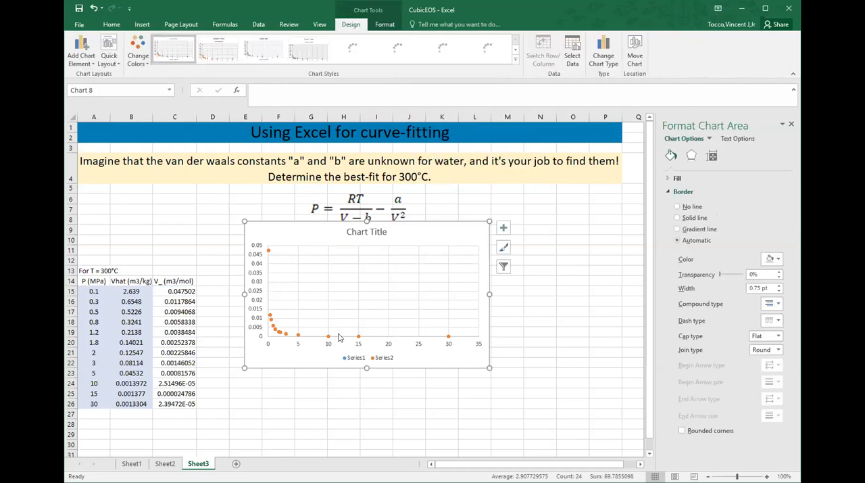
Step: Remove the duplicate Series2 from the scatter chart's data source
right_click(277, 332)
click(349, 341)
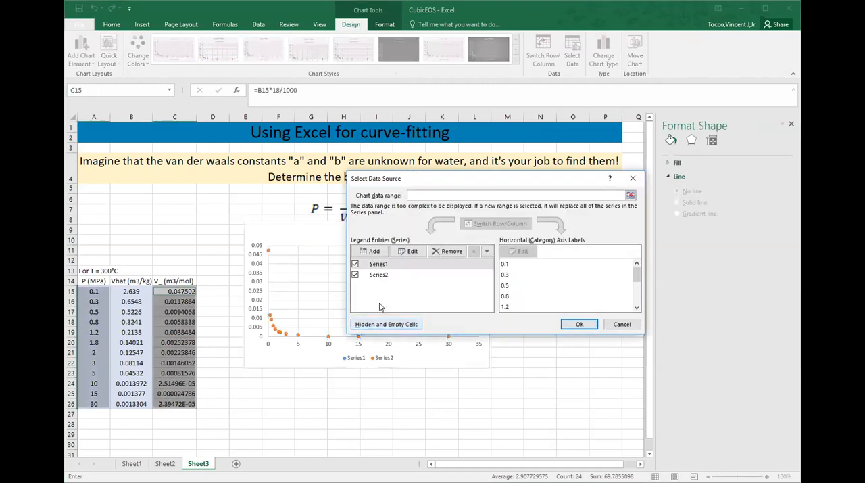
click(413, 278)
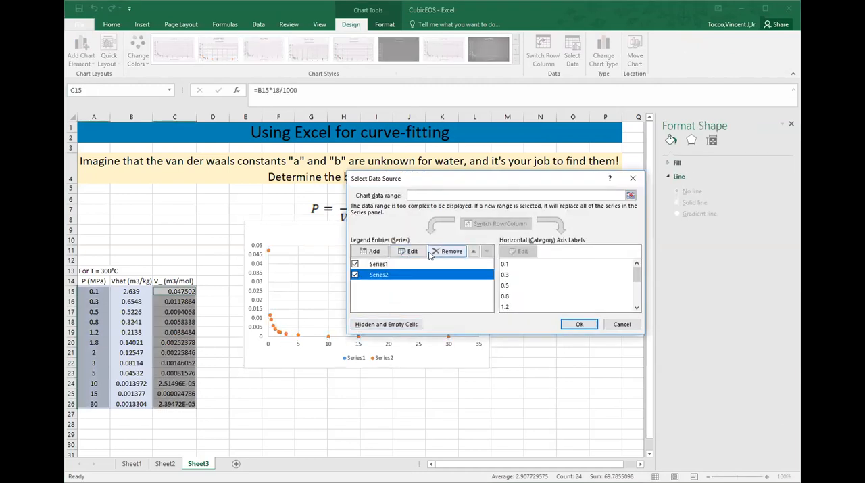
click(449, 251)
Step: Swap the remaining series' axes, using C15:C26 for the X values and A15:A26 for the Y values
click(411, 251)
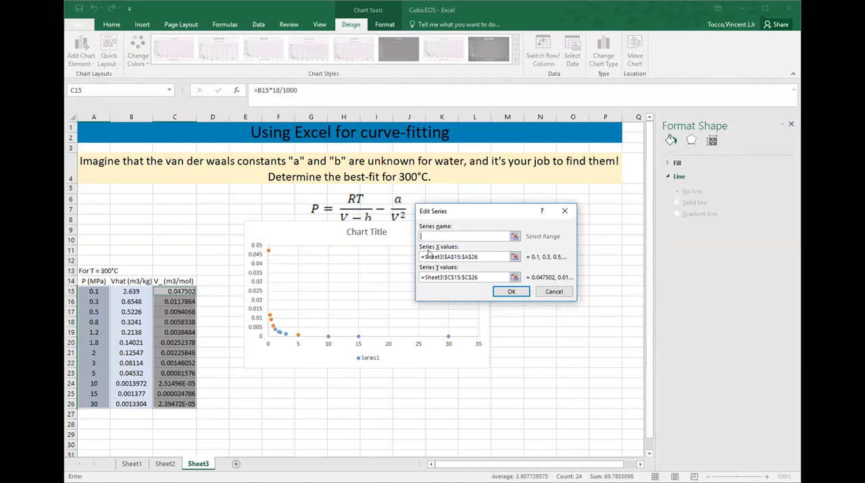
click(485, 257)
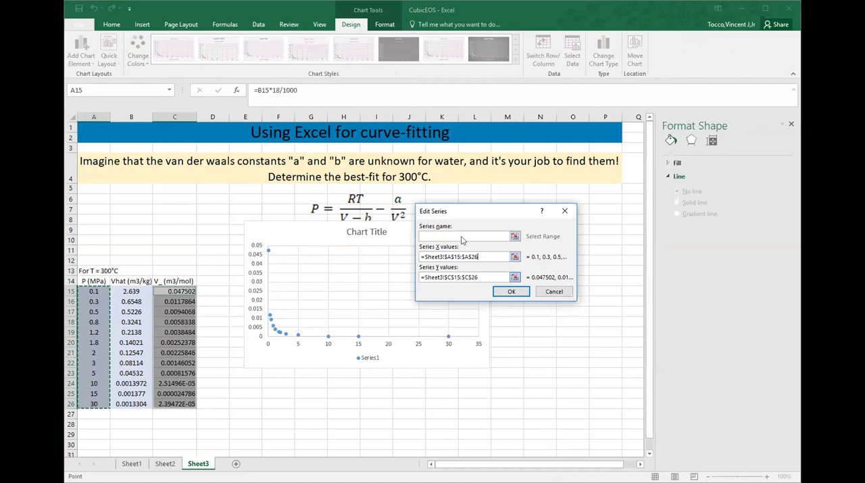
drag(478, 257, 397, 258)
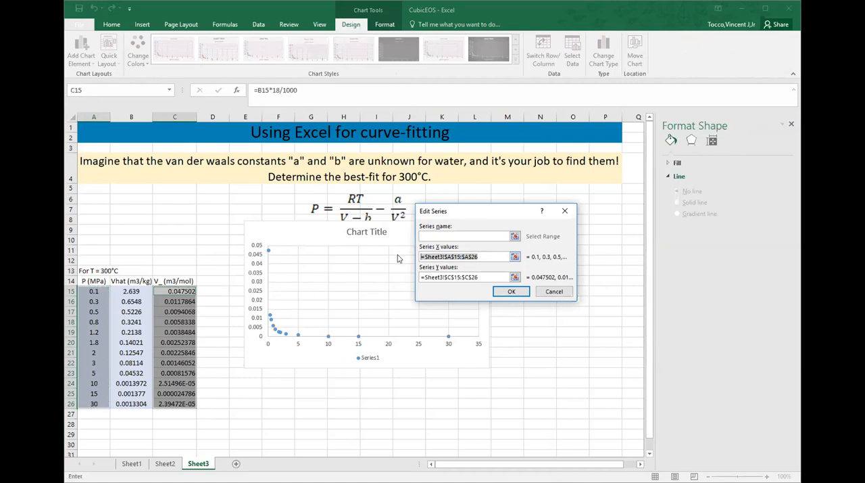
key(BackSpace)
click(185, 292)
key(ctrl+shift+Down)
drag(479, 277, 399, 277)
key(BackSpace)
click(99, 292)
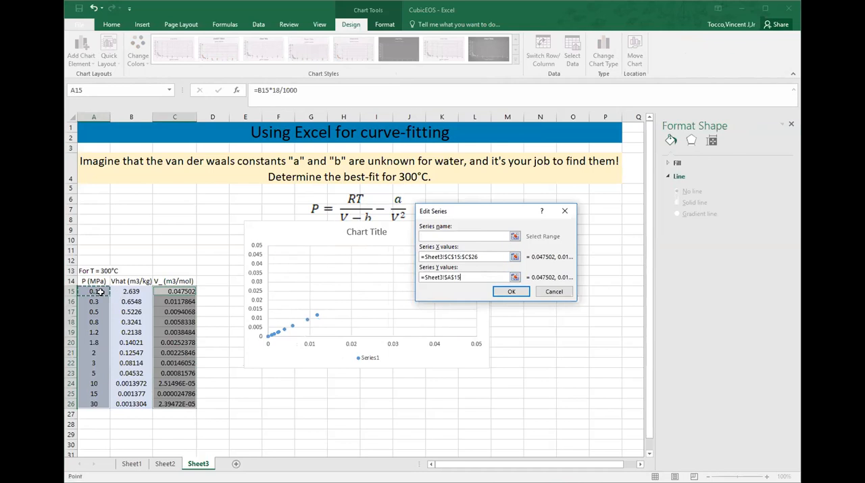
key(ctrl+shift+Down)
click(512, 291)
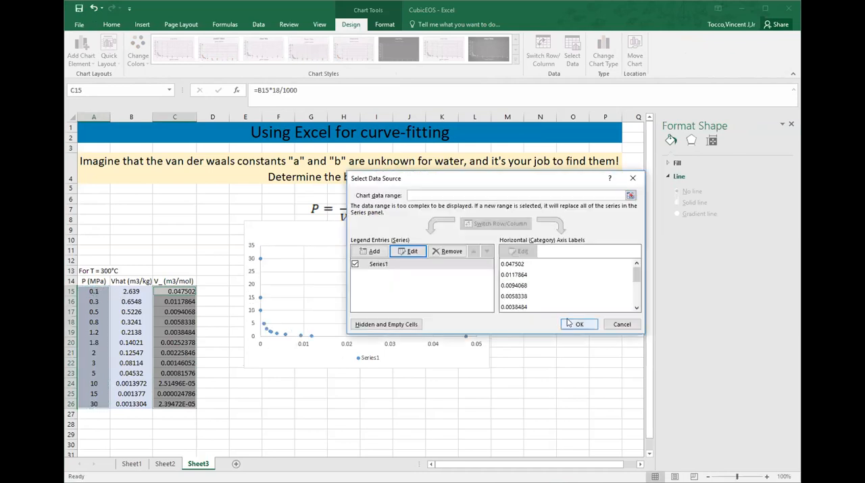
click(579, 324)
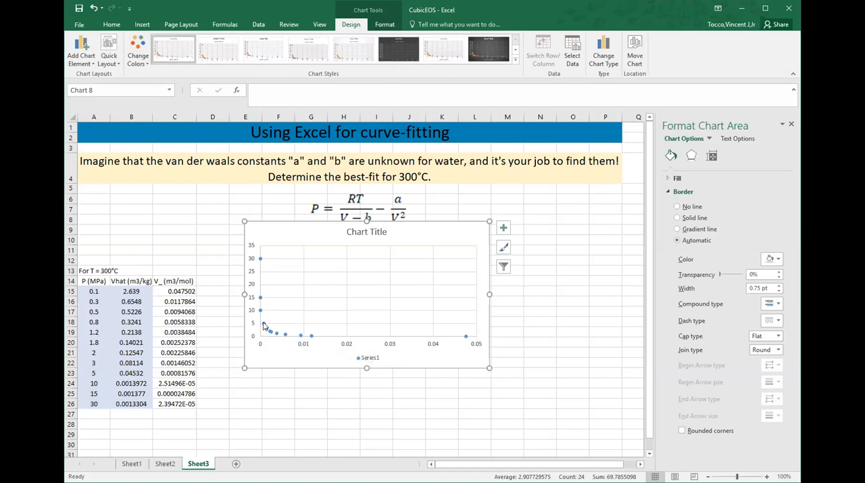
Step: Enlarge the scatter chart and move it below the van der Waals equation so the equation is uncovered
mouse_move(264, 326)
drag(490, 367, 605, 393)
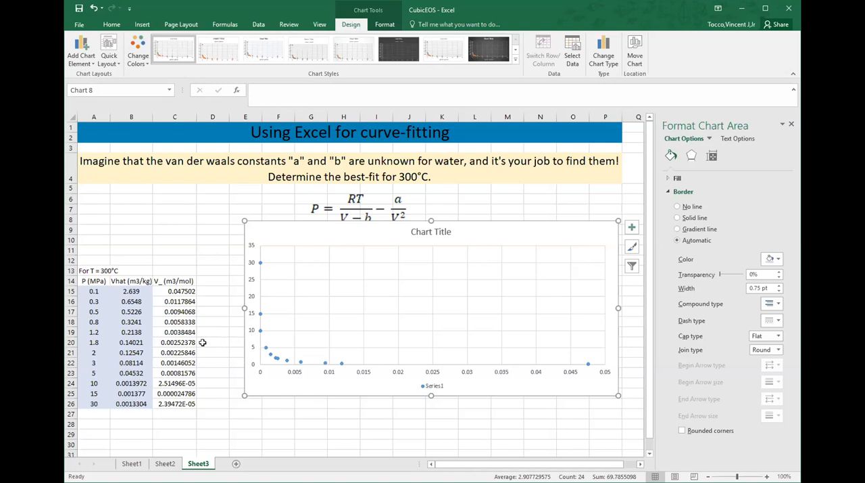
click(142, 270)
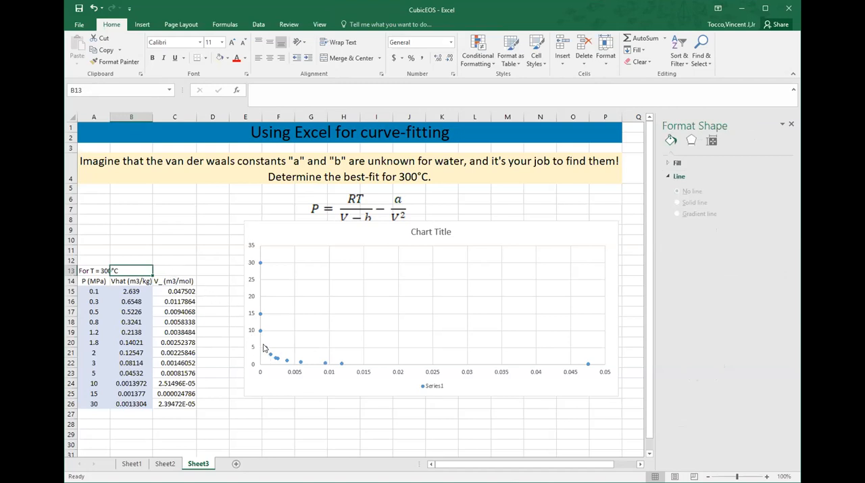
mouse_move(266, 351)
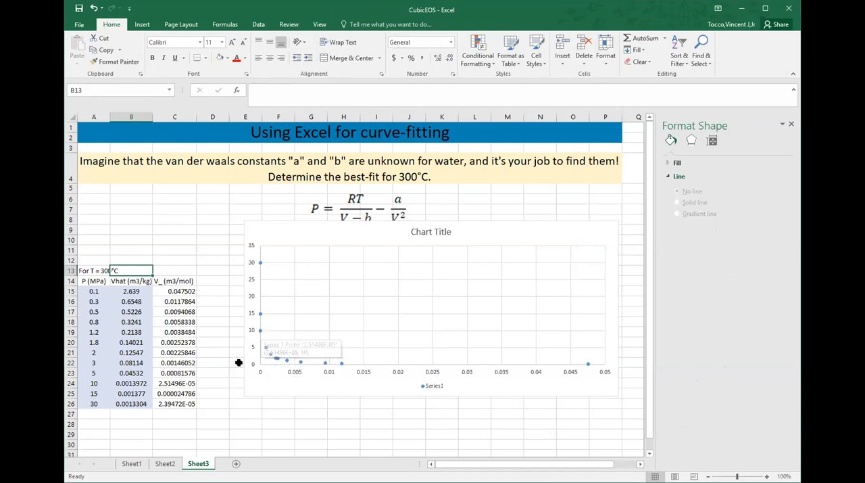
drag(342, 233, 341, 270)
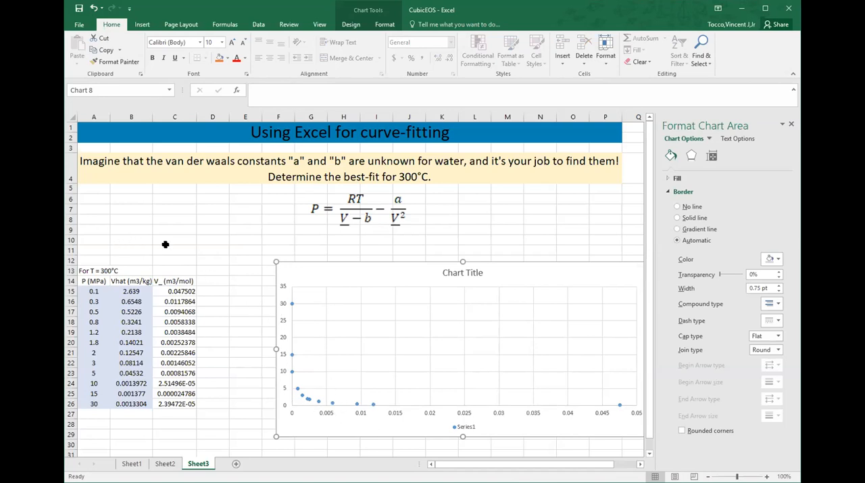
Step: Add the header "P(Mpa)_Calc" in D14 and fit column D's width to it
click(218, 281)
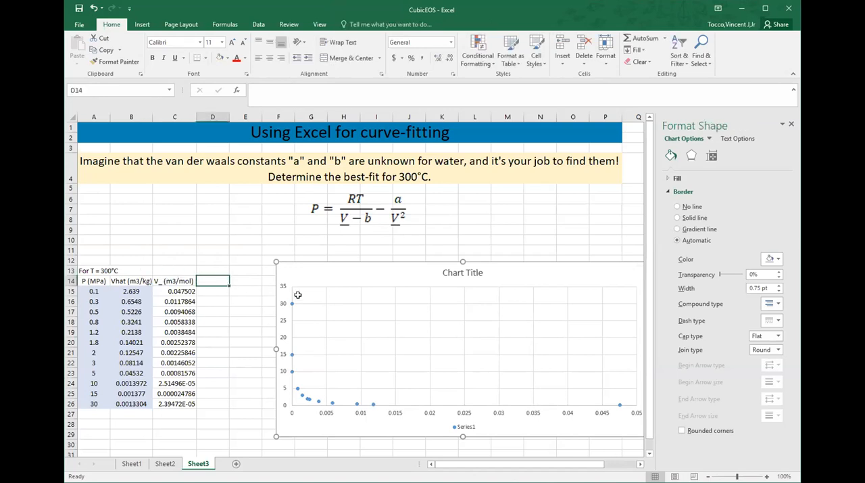
text(P)
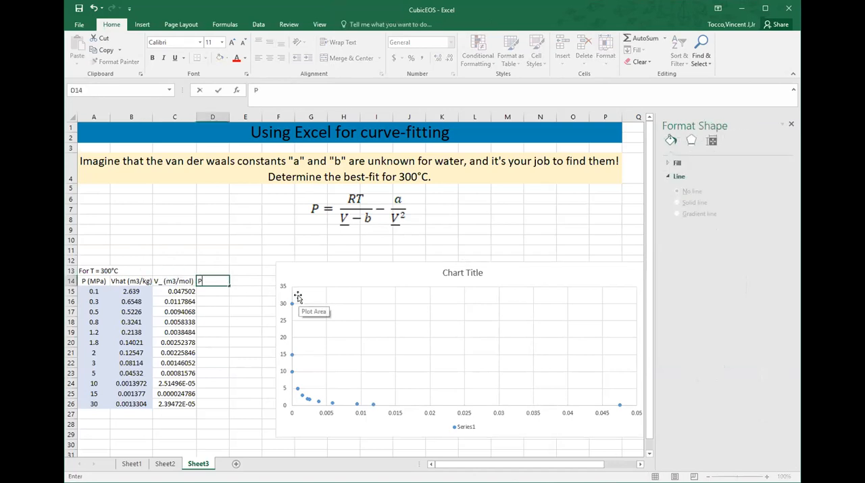
text((Mpa)_Calc)
key(Return)
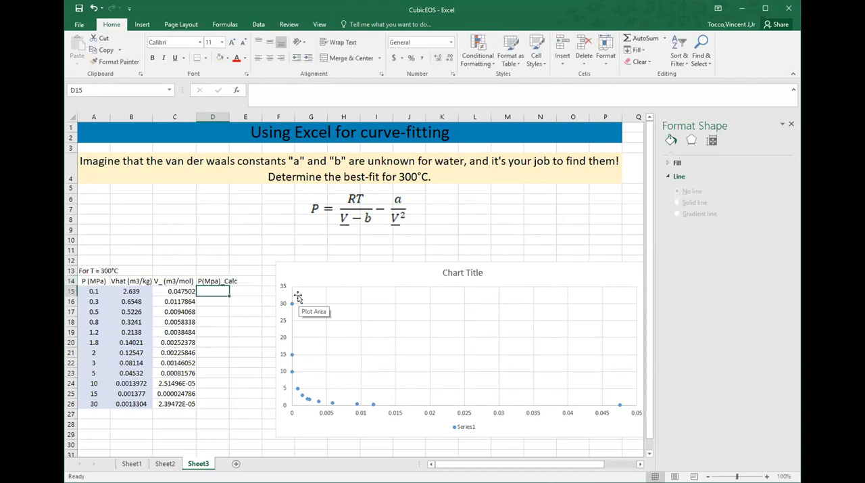
double_click(230, 116)
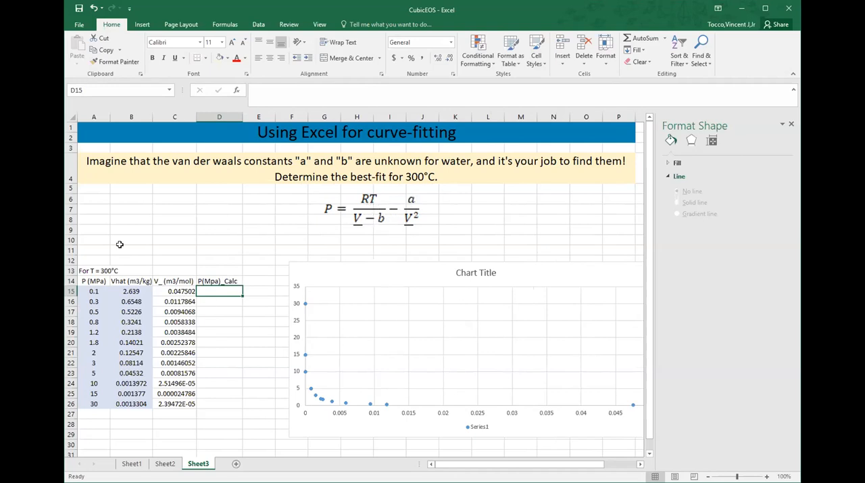
Step: Label cells A8 and A9 as "a" and "b" for the van der Waals constants
click(102, 220)
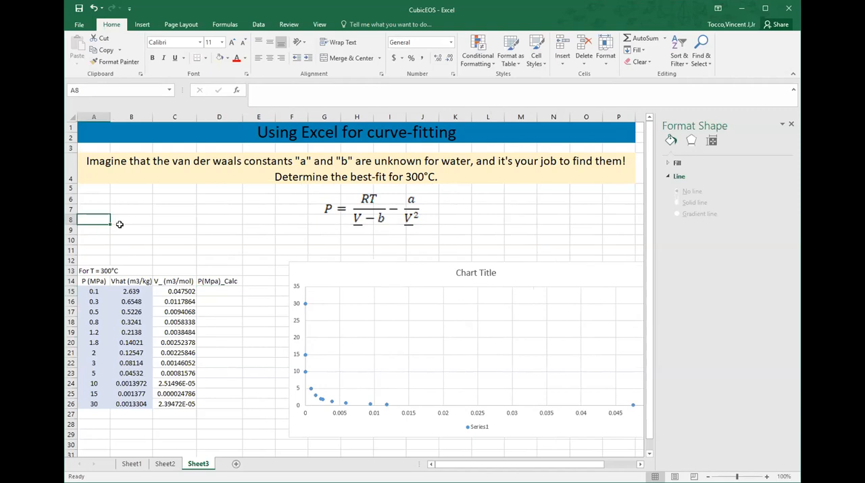
text(a)
key(Return)
text(b)
key(Up)
Step: Enter initial guesses of 0.05 for a in B8 and 0.001 for b in B9
key(Right)
key(Right)
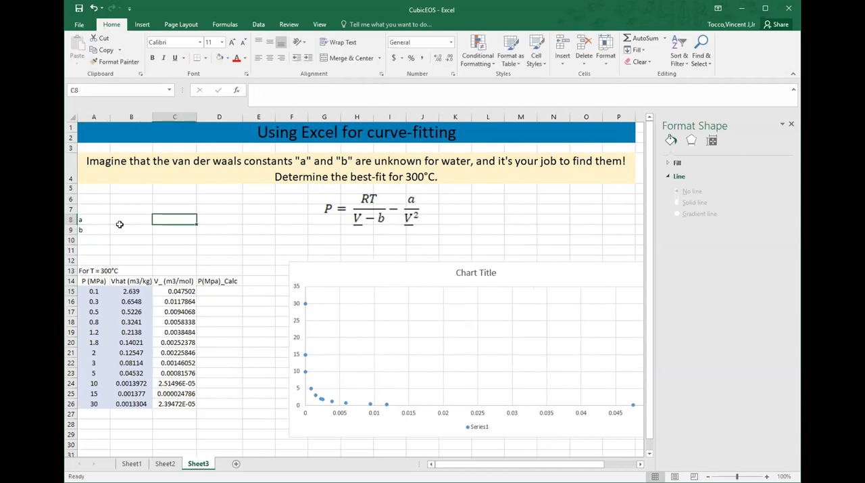
key(Left)
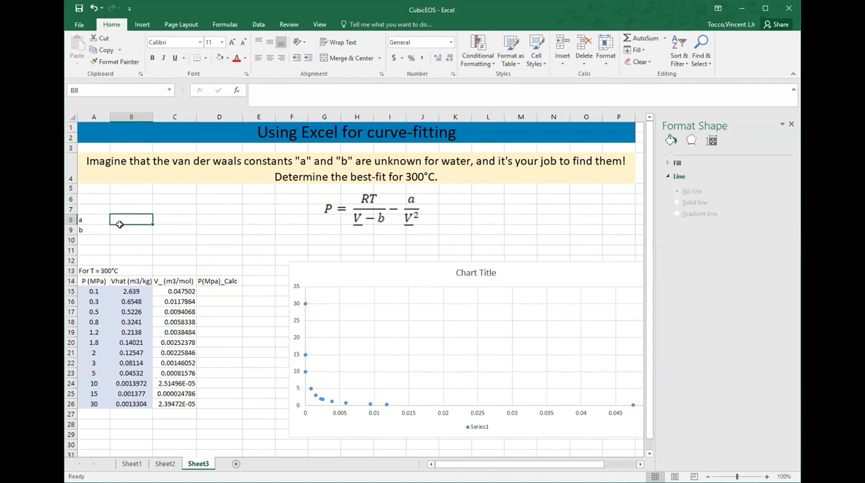
text(0.05)
key(Return)
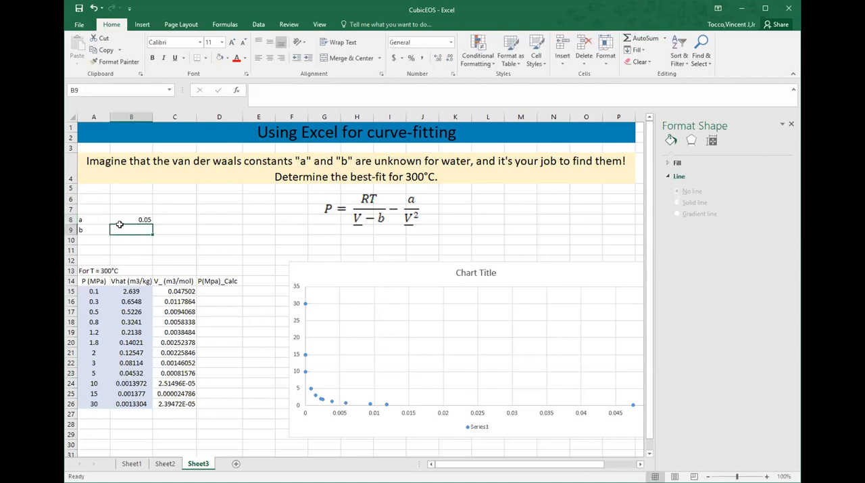
text(0.001)
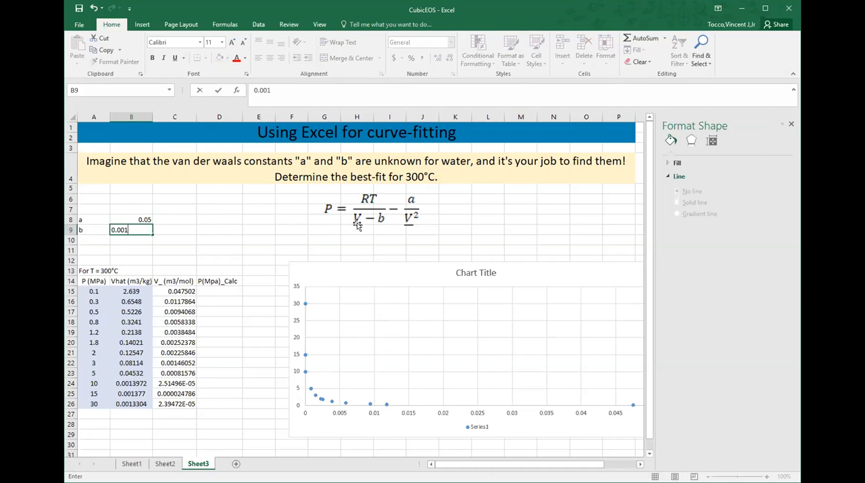
key(Return)
click(143, 229)
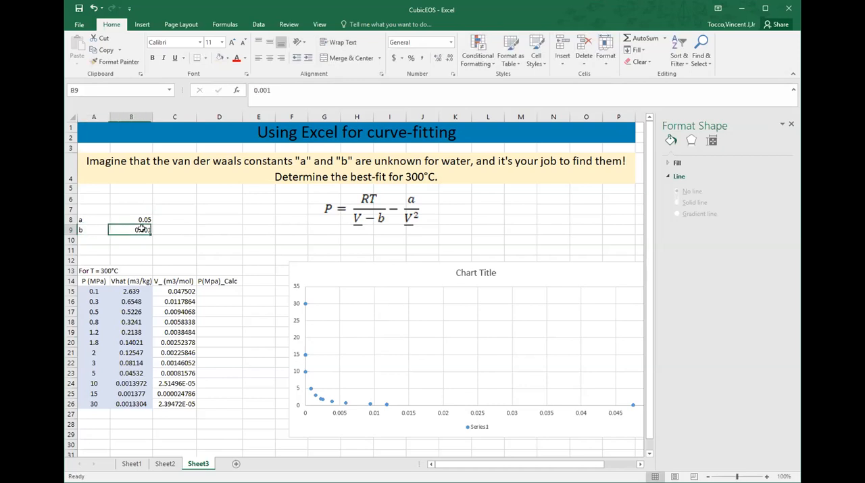
Step: Change the initial guess for b in B9 to 0.0001
click(268, 88)
text(0)
key(Return)
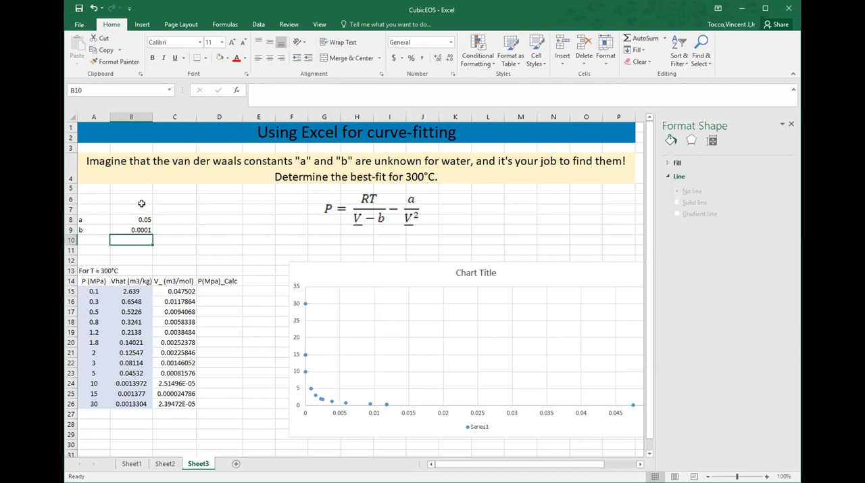
Step: Label A10 "R" and A11 "T", and enter the absolute temperature in B11 as =300+273
click(102, 235)
text(R)
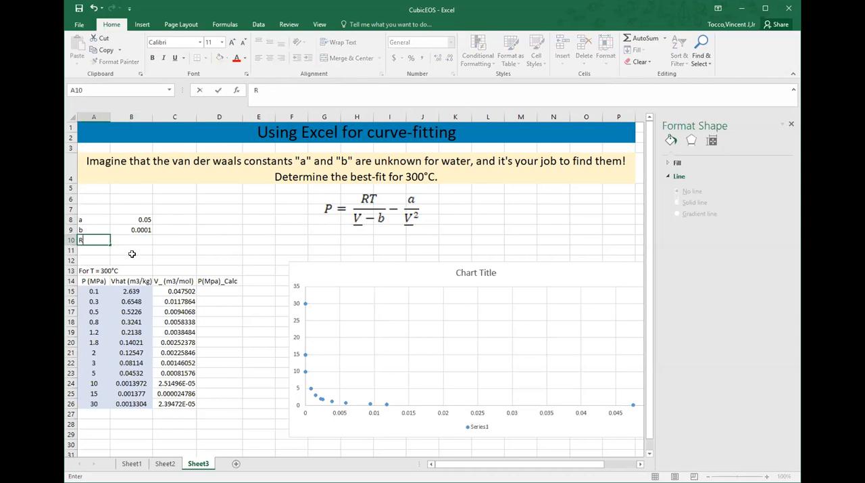
key(Return)
text(T)
click(133, 255)
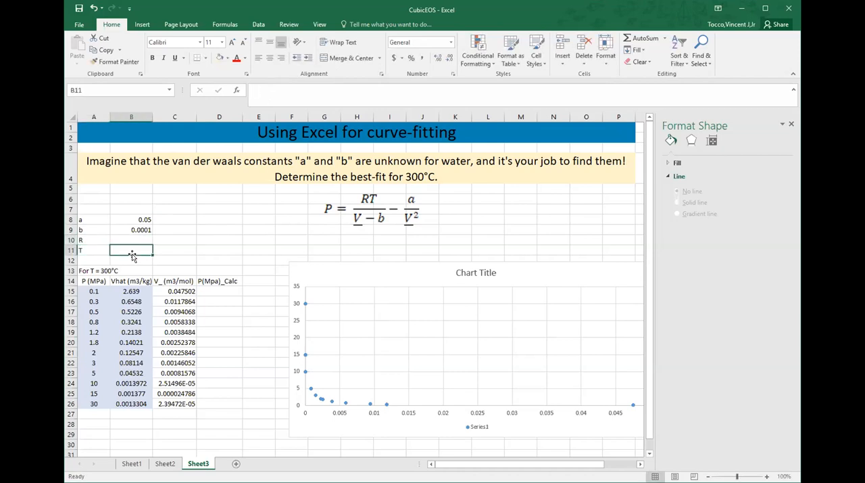
text(=300+273)
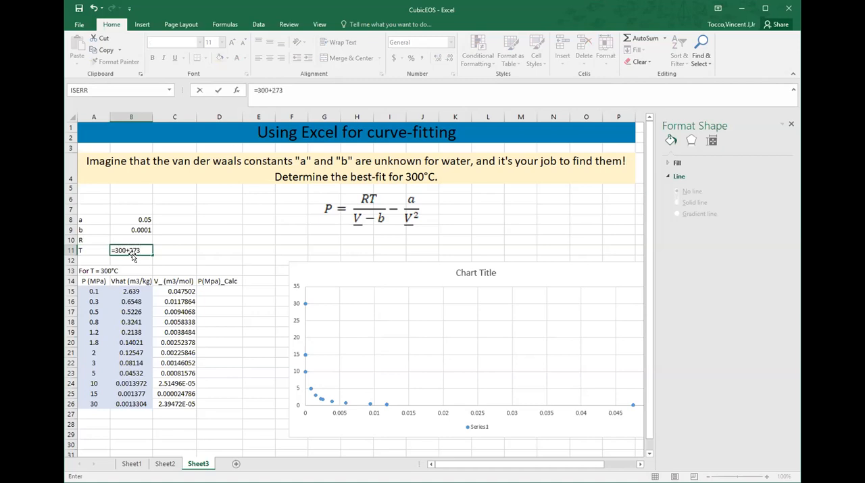
key(Return)
Step: Enter the gas constant in B10 as =8.314*10^-6
click(132, 253)
key(Up)
key(Left)
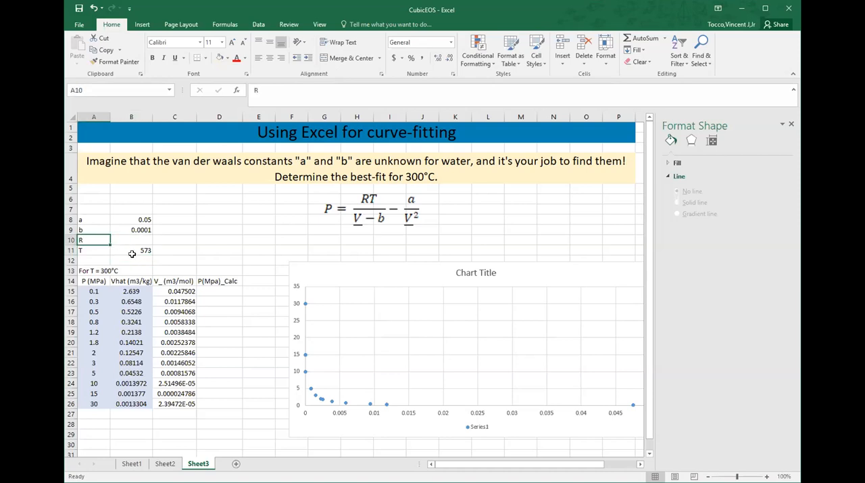
key(Right)
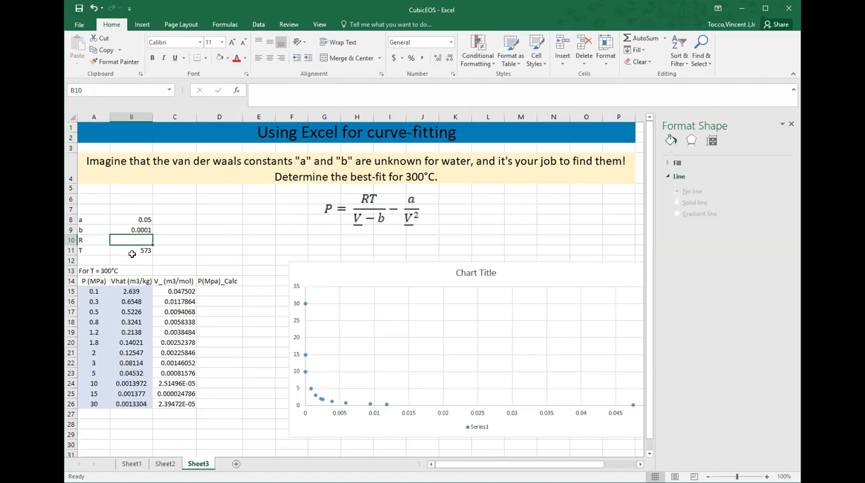
text(=8.314)
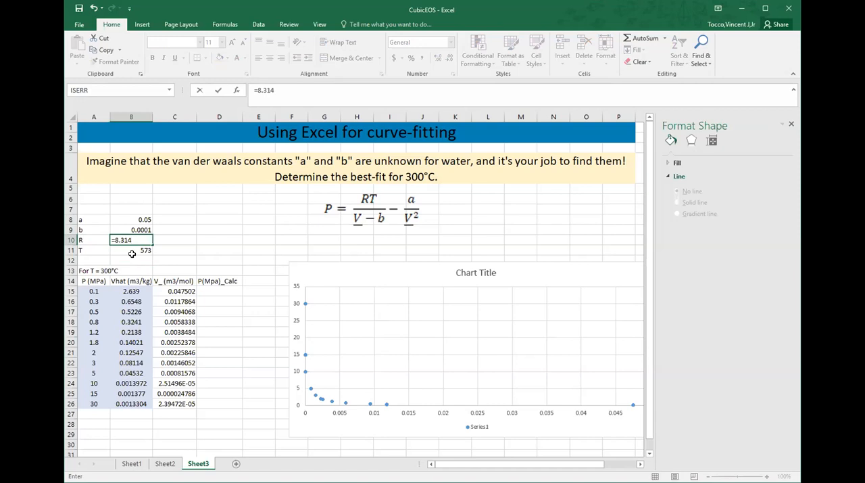
text(*10^-6)
key(Return)
Step: Add the units "Mpa*m3/mol/K" for R in C10 and "K" for T in C11
key(Right)
key(Up)
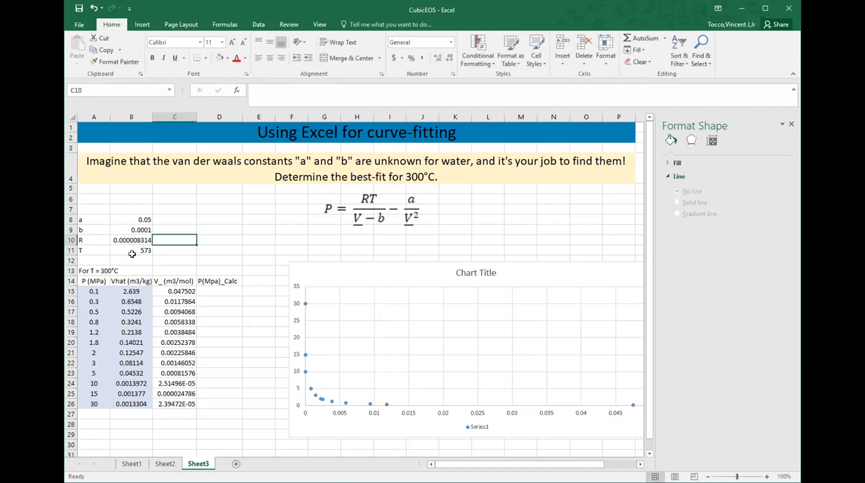
text(m)
key(BackSpace)
text(Mpa*)
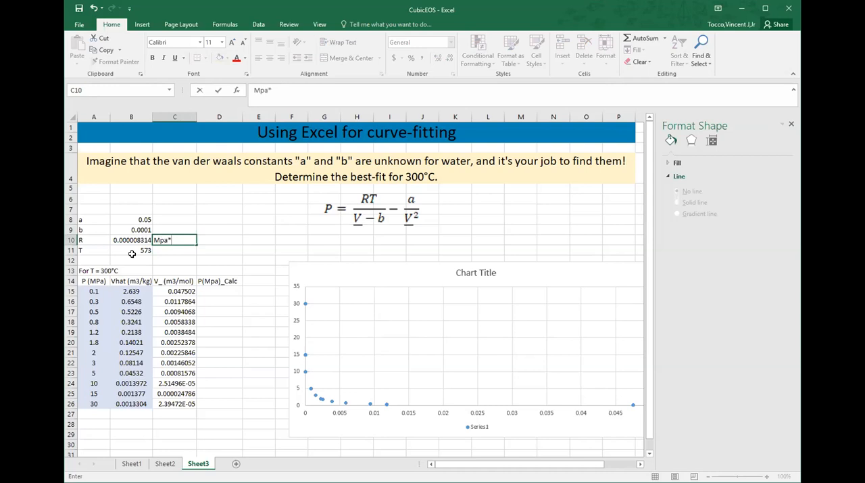
text(m3/mol/K)
key(Return)
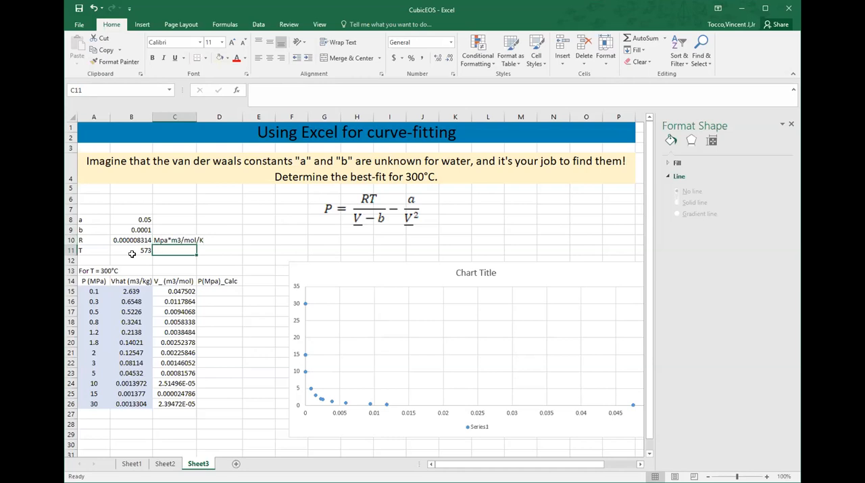
text(K)
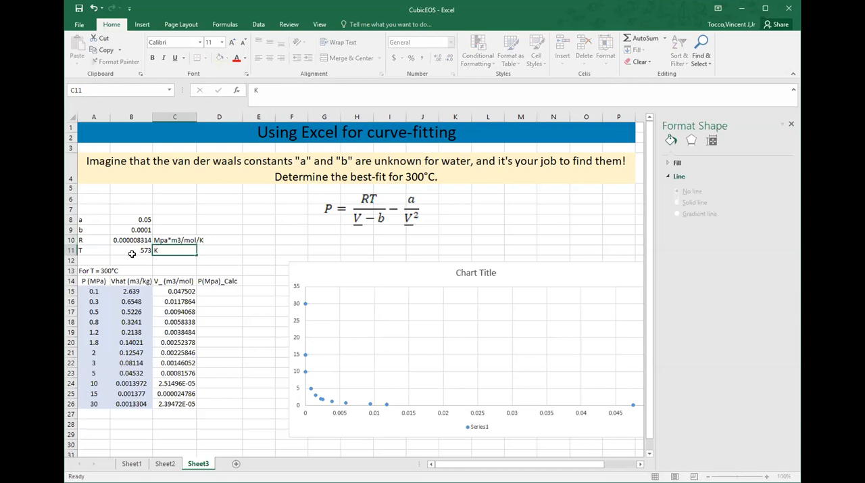
key(Up)
key(Up)
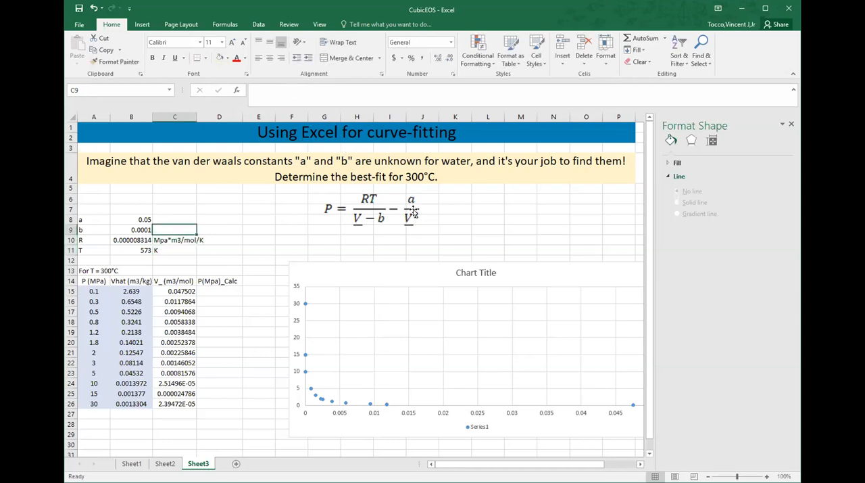
Step: Begin the calculated-pressure formula in D15 with the RT/(V-b) term, =$B$10*$B$11/(C15-$B$9), using absolute references for the constants
click(225, 293)
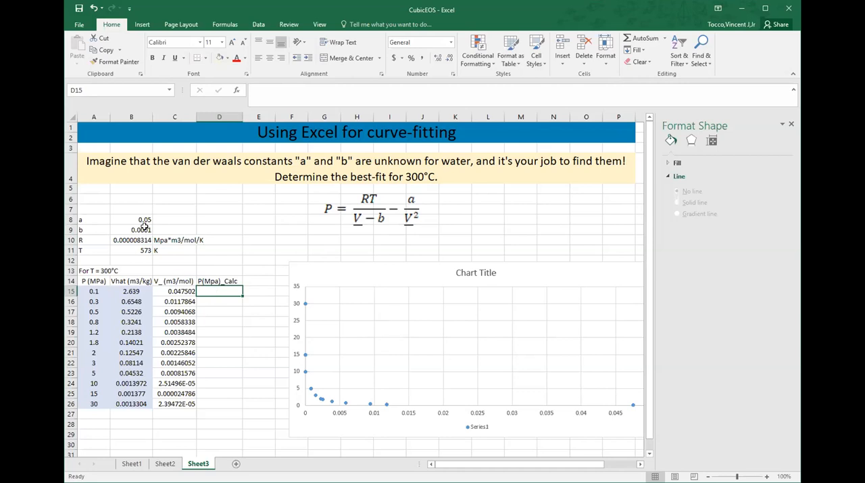
text(=)
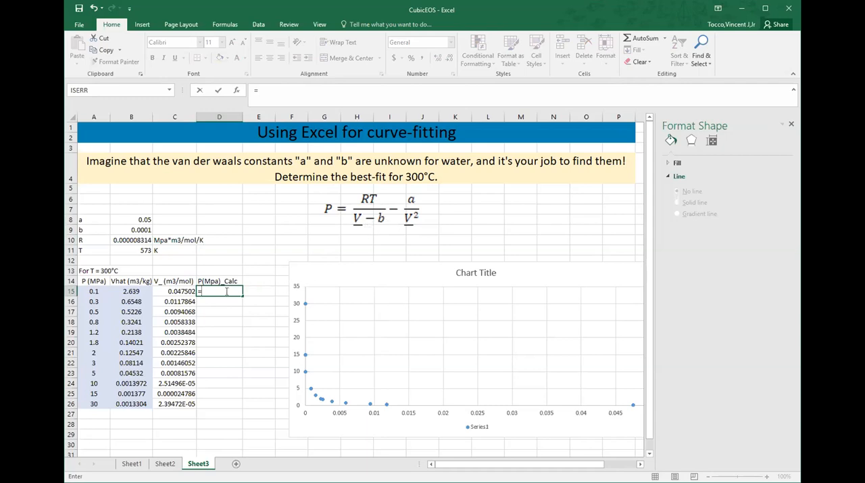
click(143, 238)
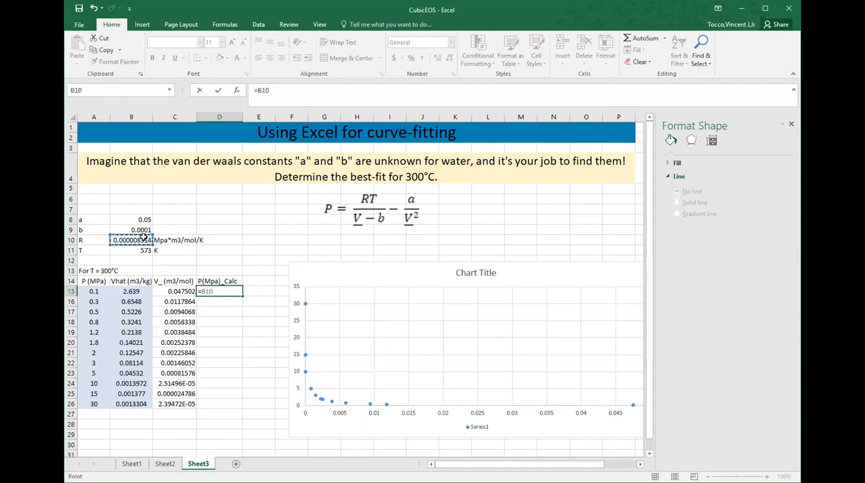
key(F4)
text(*)
click(137, 249)
key(F4)
text(/()
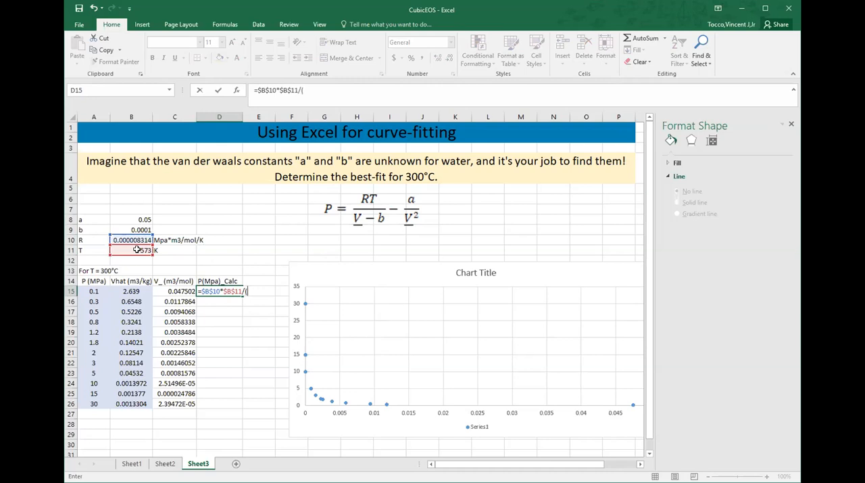
click(160, 289)
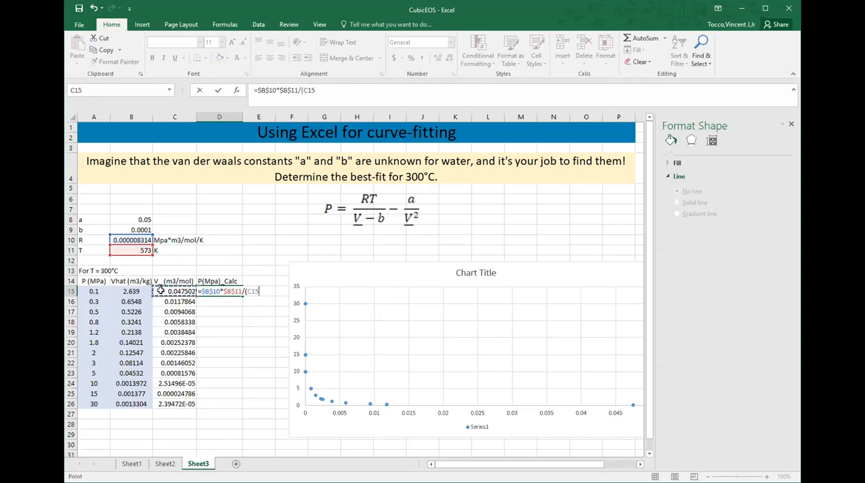
text(-)
click(136, 229)
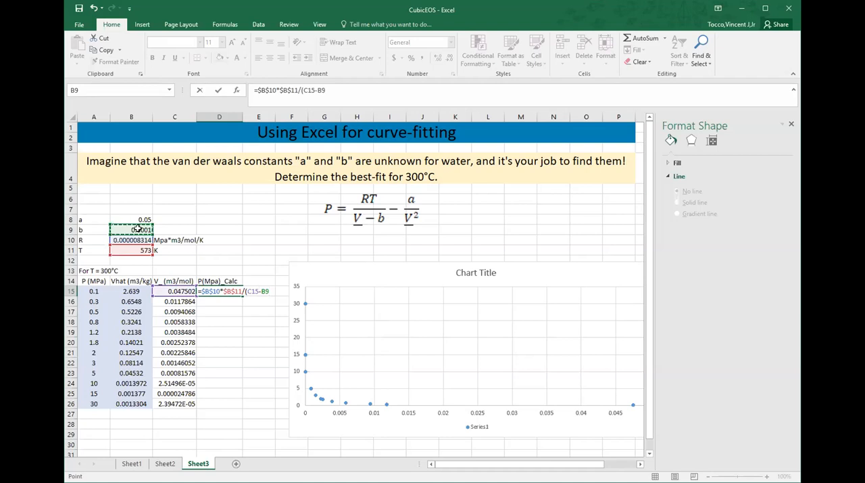
key(F4)
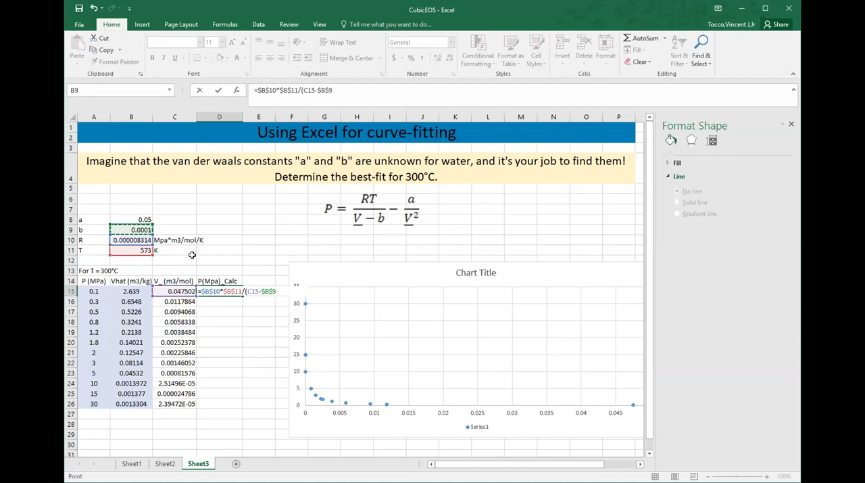
Step: Complete the D15 formula by subtracting $B$8/(C15^2), and fill it down to D26
text(-)
click(143, 218)
key(F4)
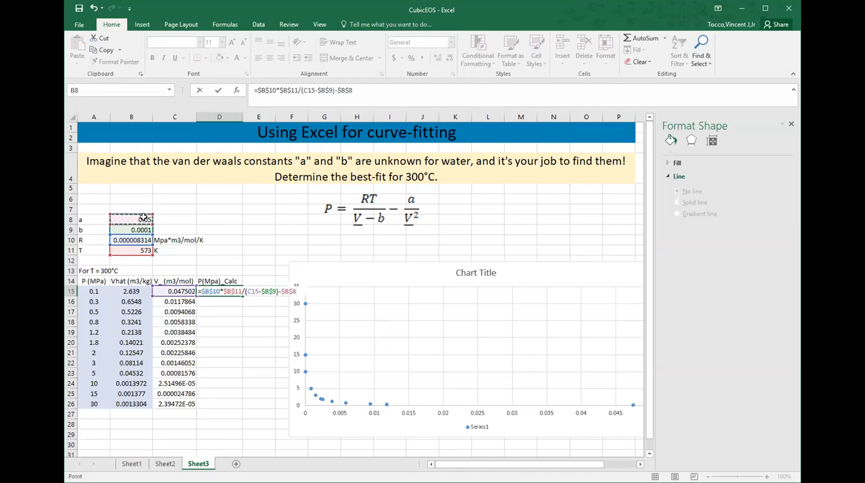
text(/()
click(173, 288)
text(^2)
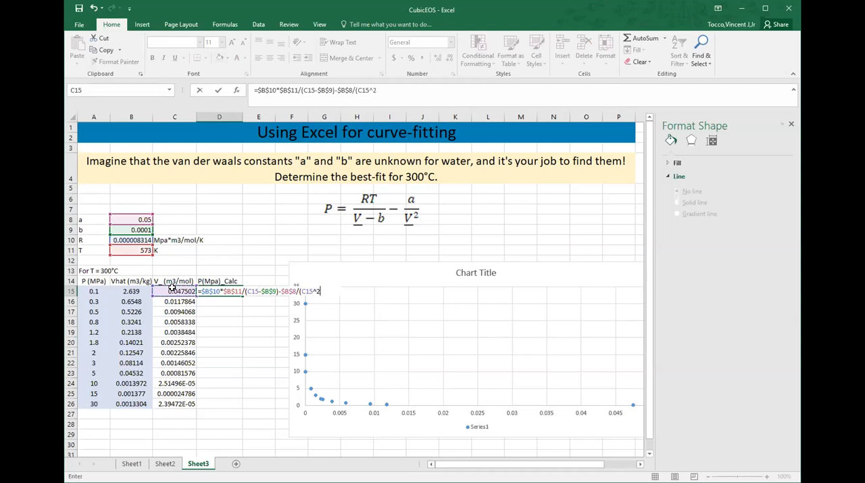
key(Return)
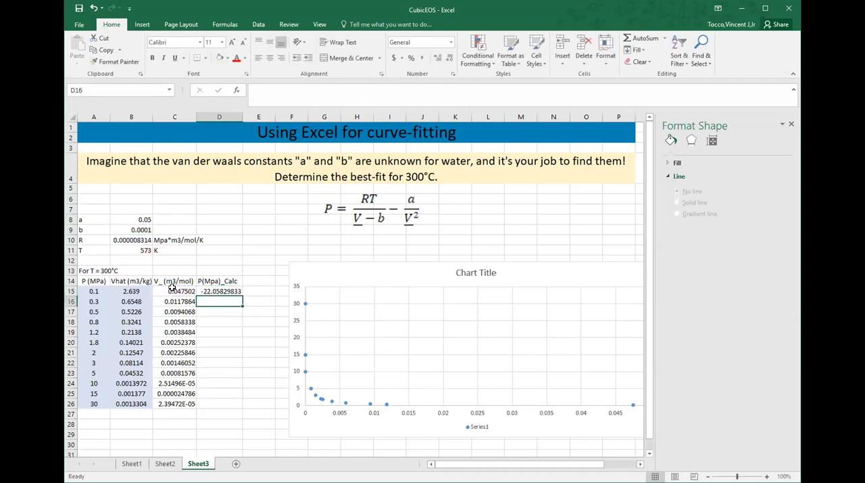
click(223, 292)
double_click(241, 295)
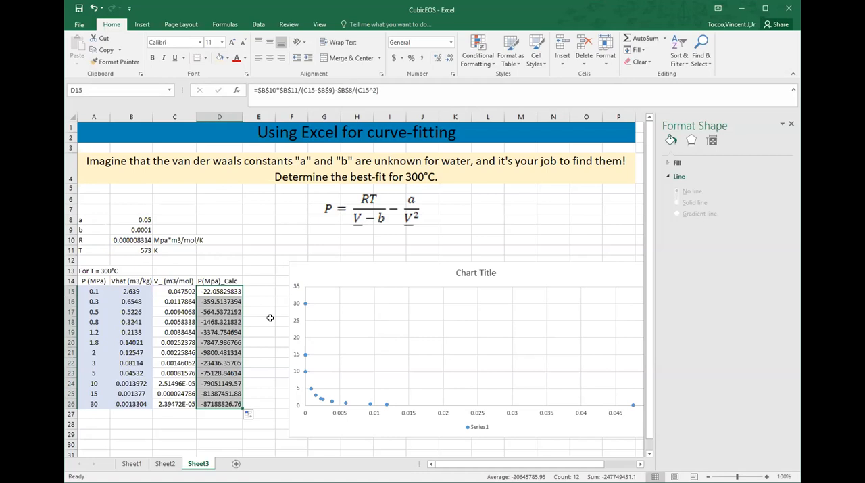
Step: Add a second series to the scatter chart with X values C15:C26 and Y values D15:D26
right_click(304, 357)
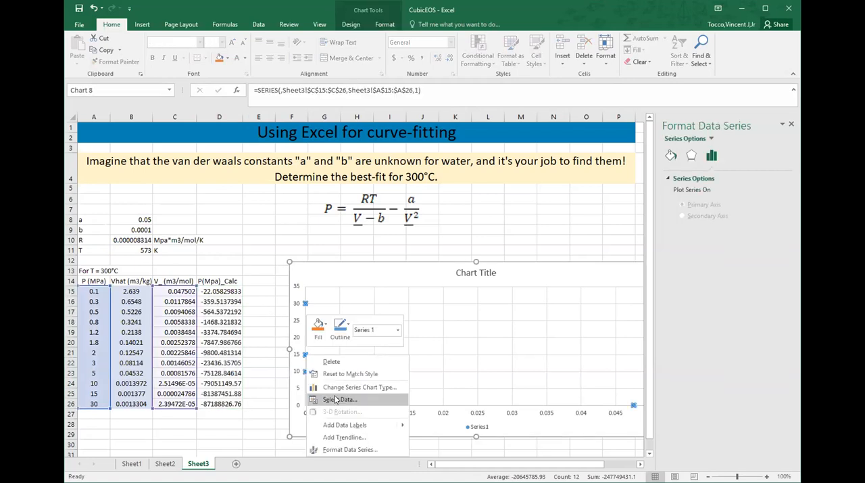
click(336, 400)
click(389, 269)
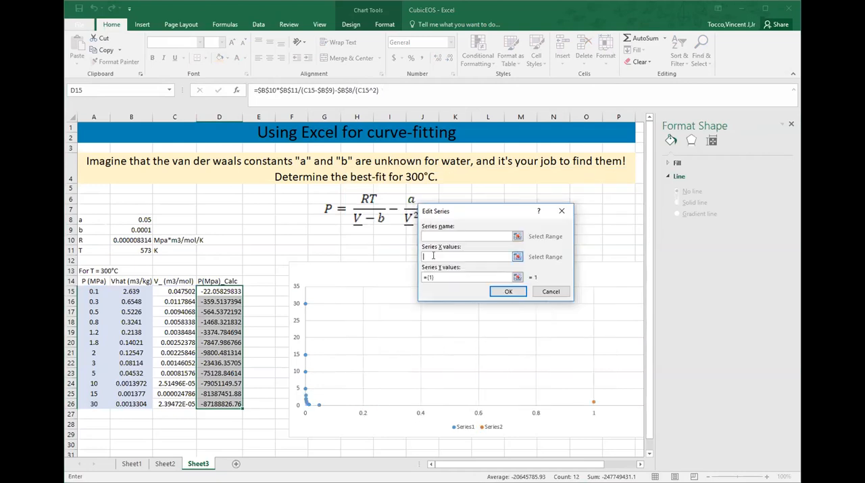
click(188, 289)
drag(188, 289, 177, 404)
key(Tab)
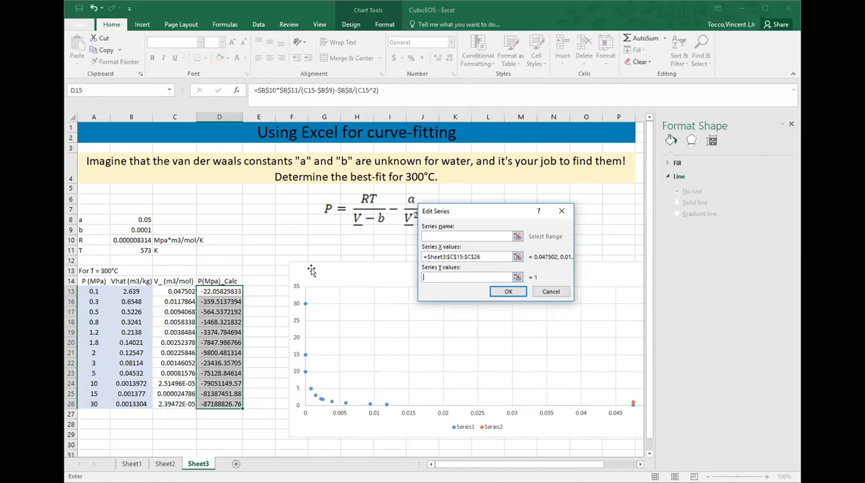
click(223, 292)
drag(223, 292, 220, 403)
click(519, 291)
click(569, 323)
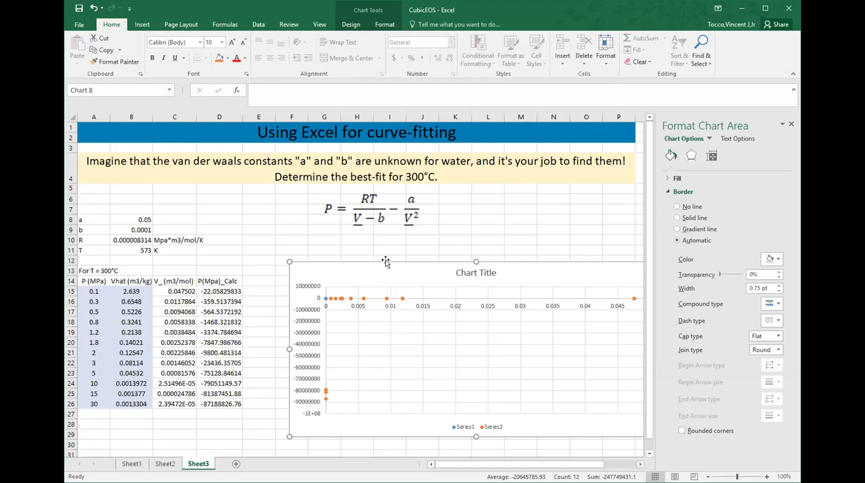
Step: Narrow the scatter chart and reposition it so it fits fully in view and leaves column E free
drag(290, 348, 325, 349)
drag(448, 269, 417, 269)
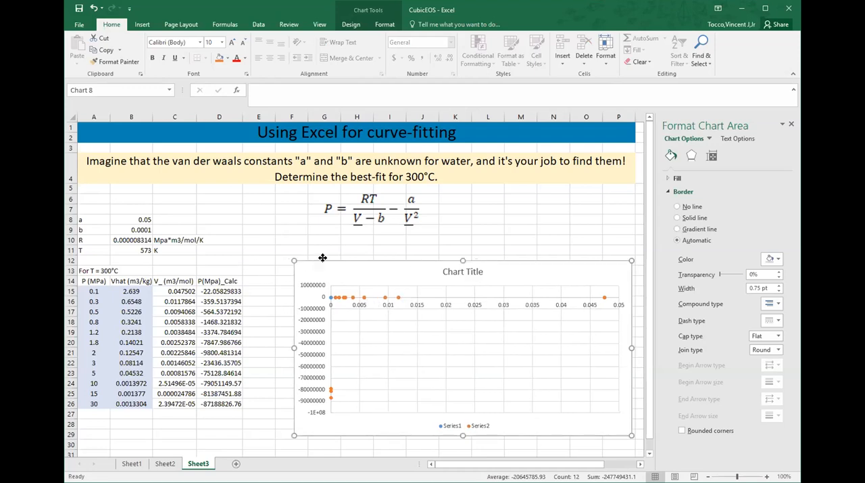
drag(316, 260, 324, 259)
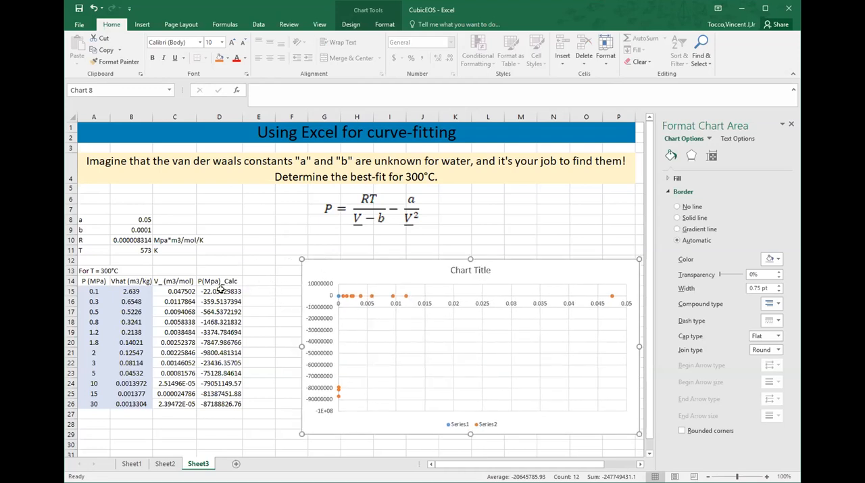
Step: Add the header "P-P_calc" in E14
click(258, 280)
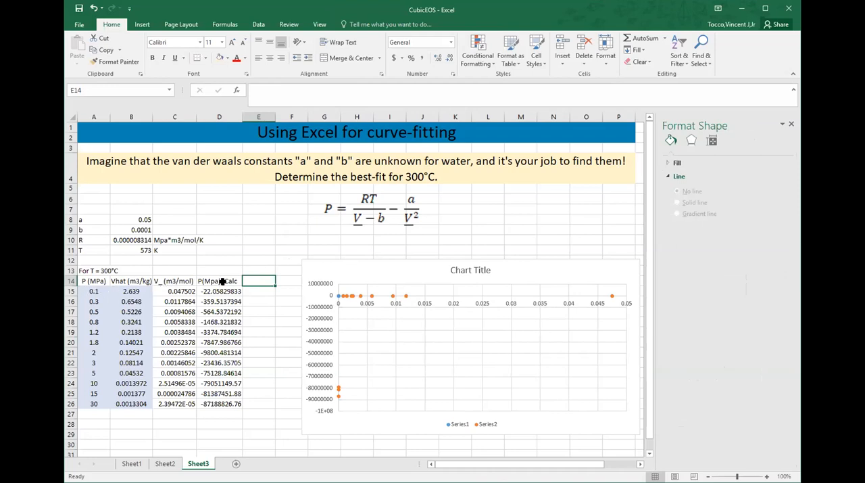
text(P-P)
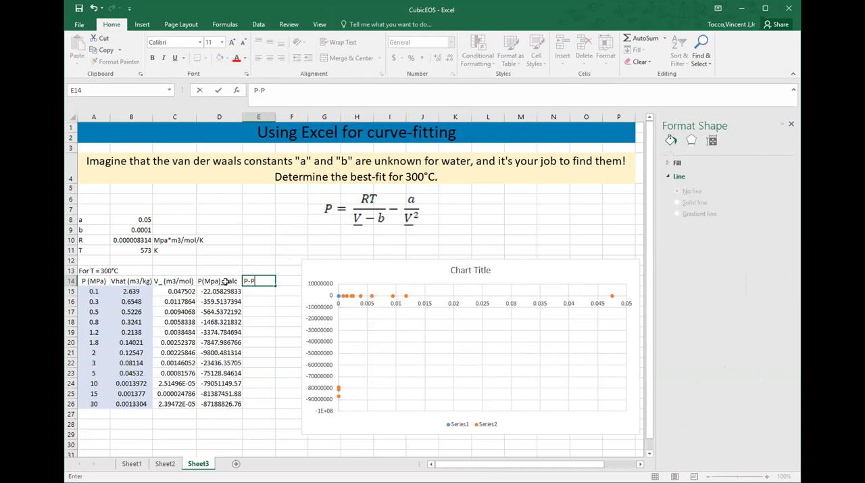
text(_cala)
key(Return)
key(Up)
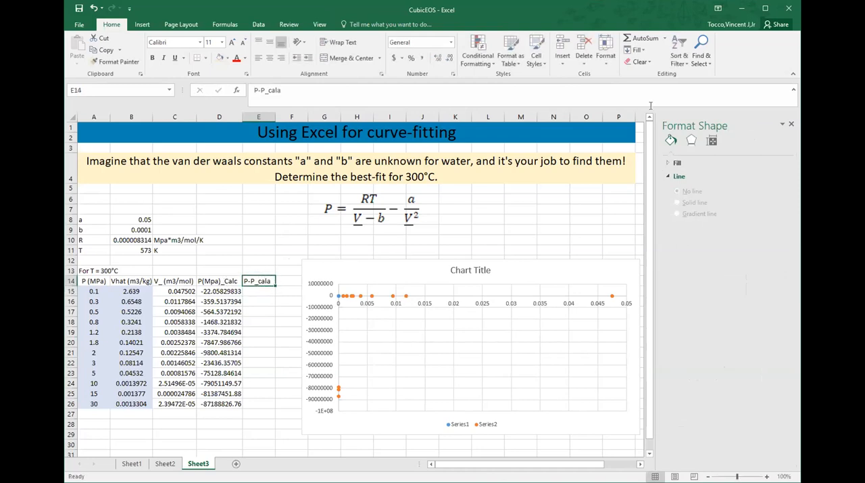
click(389, 88)
key(Return)
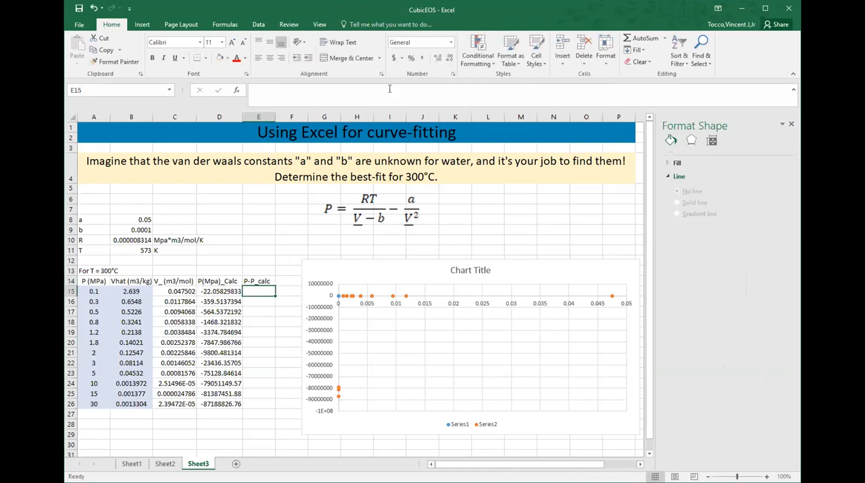
Step: Enter =A15-D15 in E15 and fill the formula down to E26
text(=)
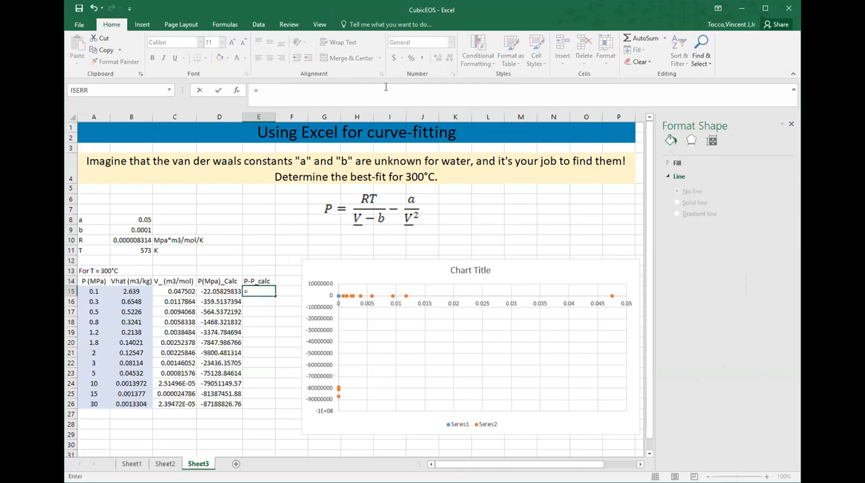
click(85, 288)
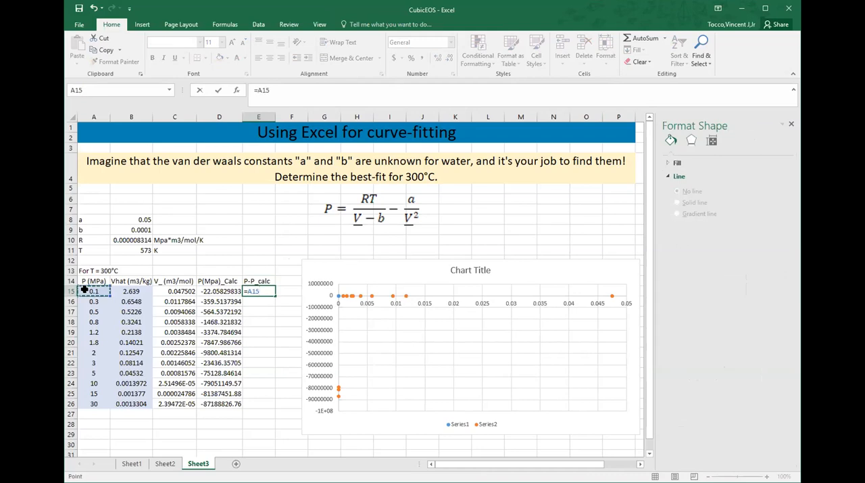
text(-)
click(208, 292)
key(Return)
click(265, 291)
double_click(275, 294)
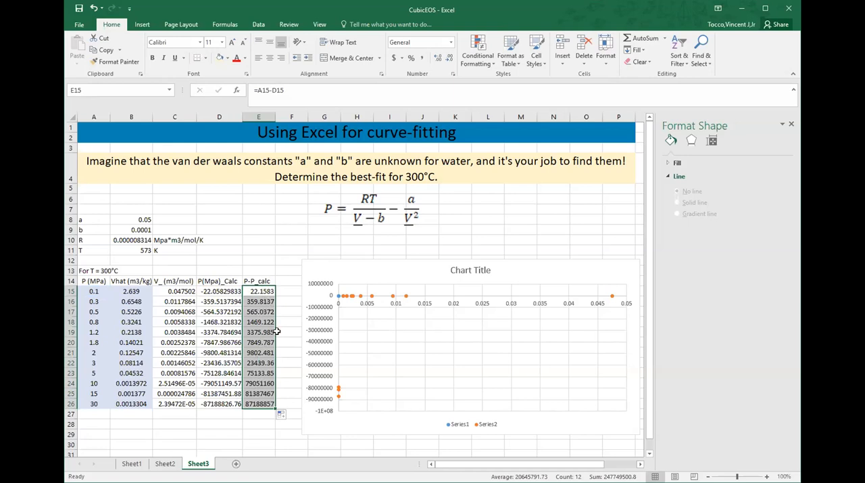
click(278, 332)
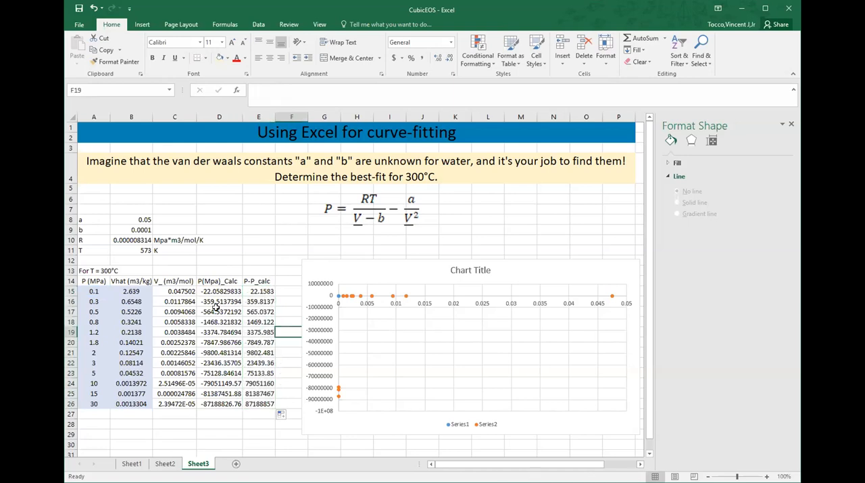
Step: Change the E14 header to "(P-P_calc)^2"
click(264, 282)
click(255, 94)
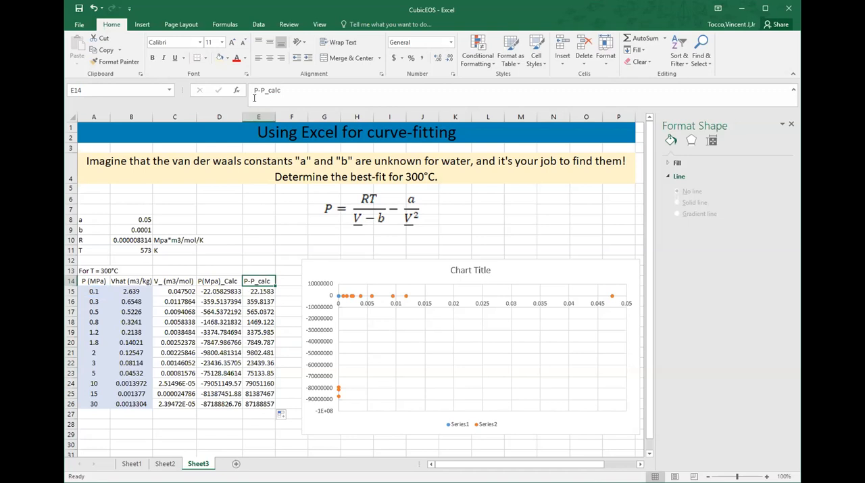
text(()
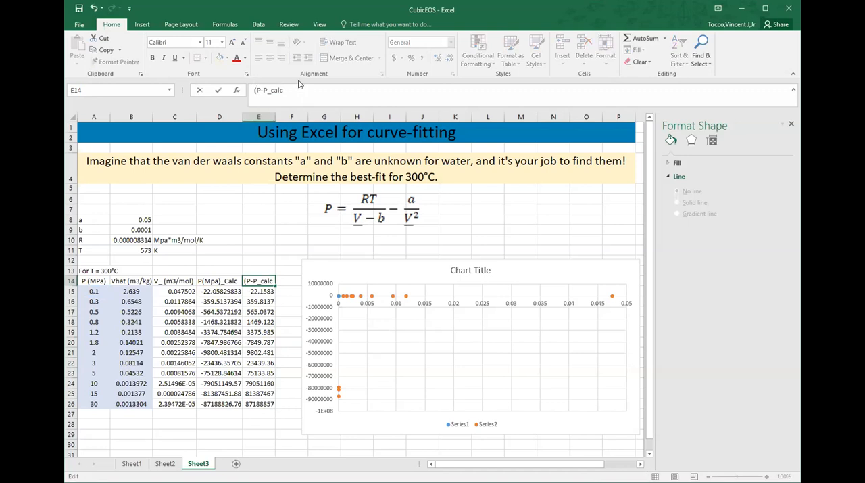
text()^2)
key(Return)
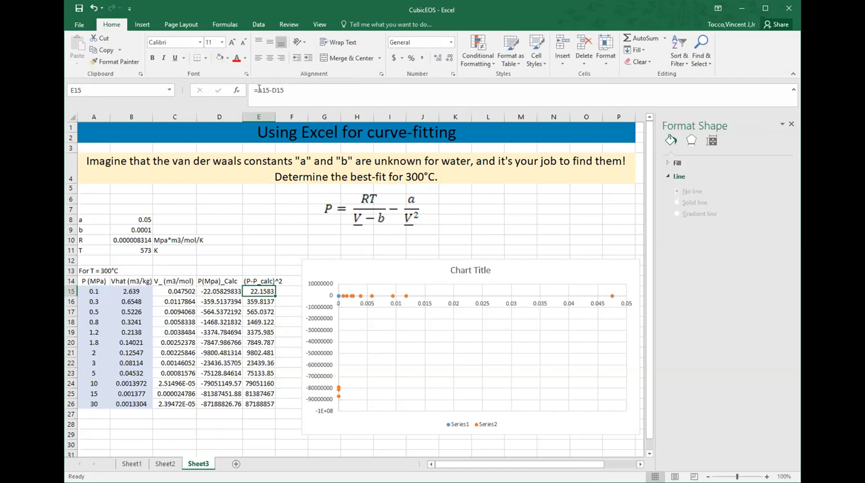
Step: Change the E15 formula to =(A15-D15)^2, fill it down to E26, and shift the chart slightly away from the table
click(257, 90)
text(()
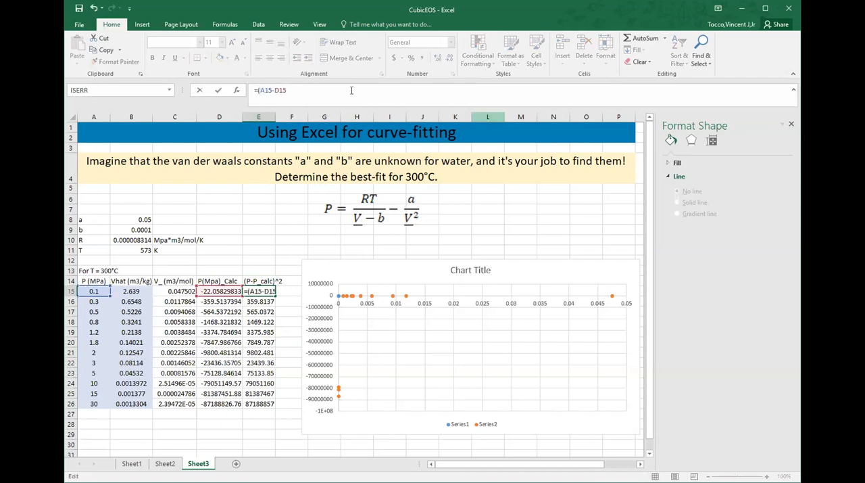
text()^2)
key(Return)
click(267, 290)
double_click(276, 292)
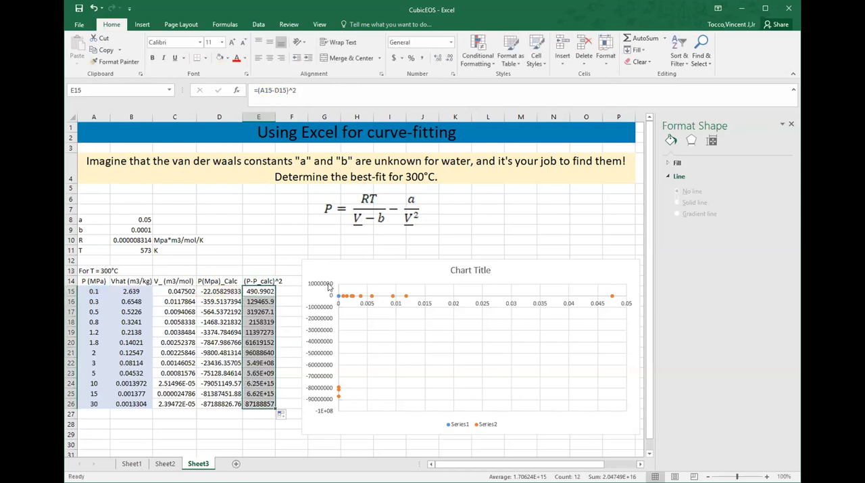
drag(348, 270, 364, 270)
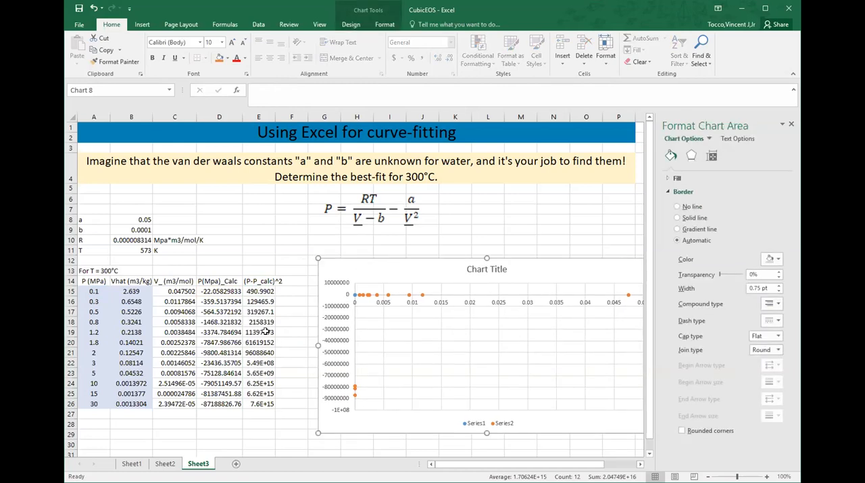
Step: Label D28 "SSE" and total the squared errors in E28 with =SUM(E15:E26)
click(258, 423)
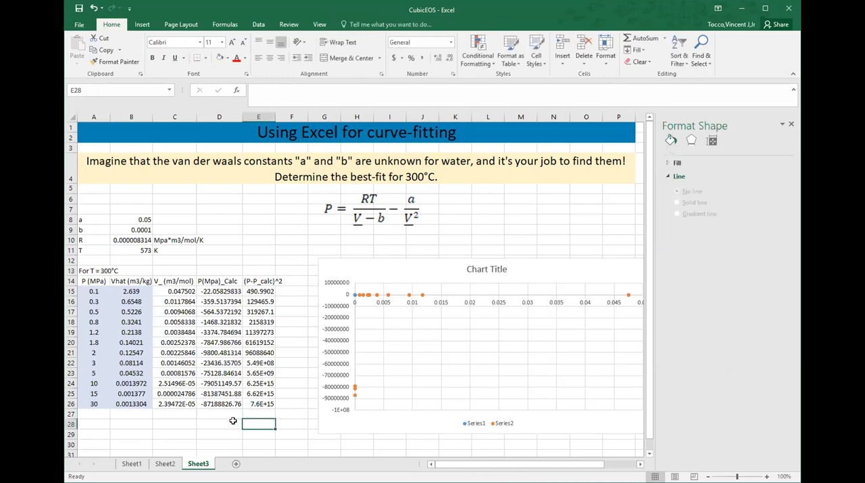
click(233, 421)
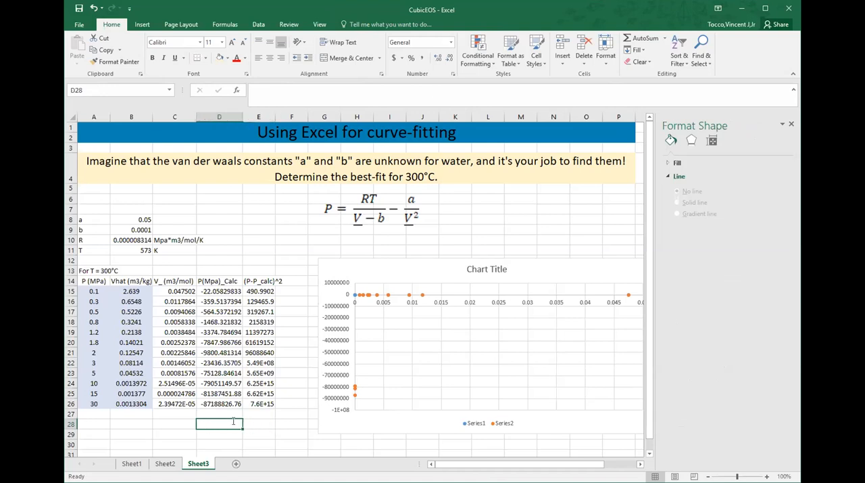
text(SSE)
key(Tab)
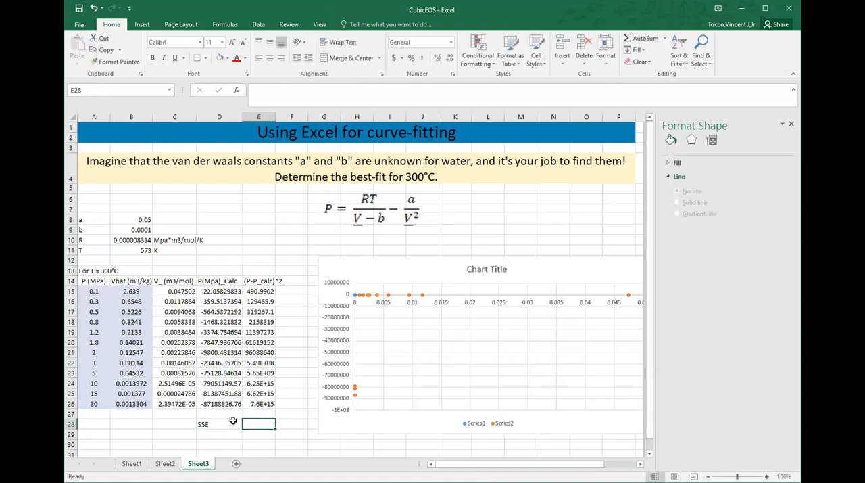
text(=)
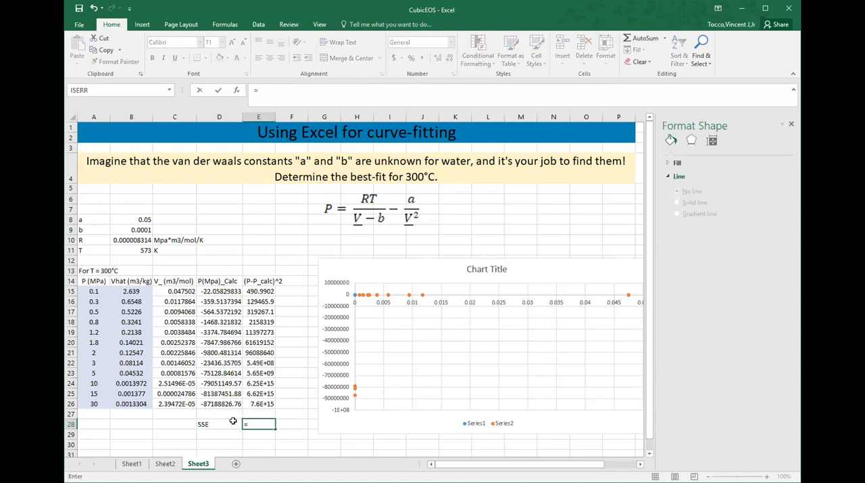
text(SUM()
click(261, 291)
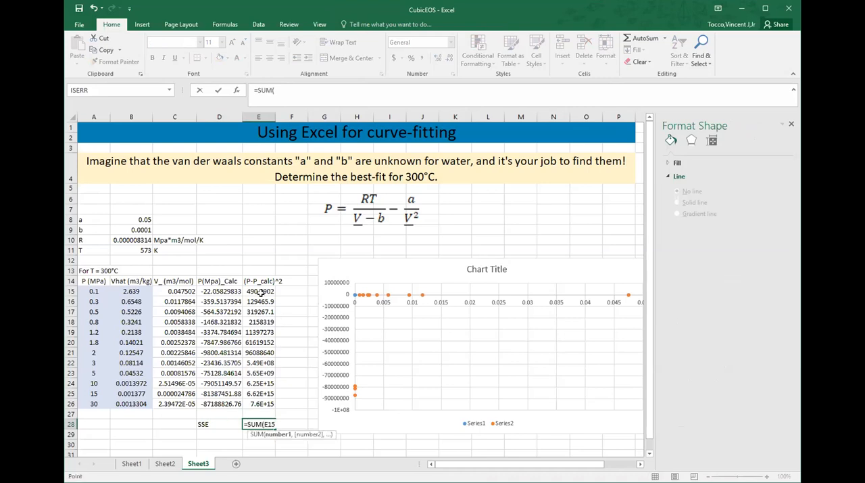
drag(261, 292, 264, 403)
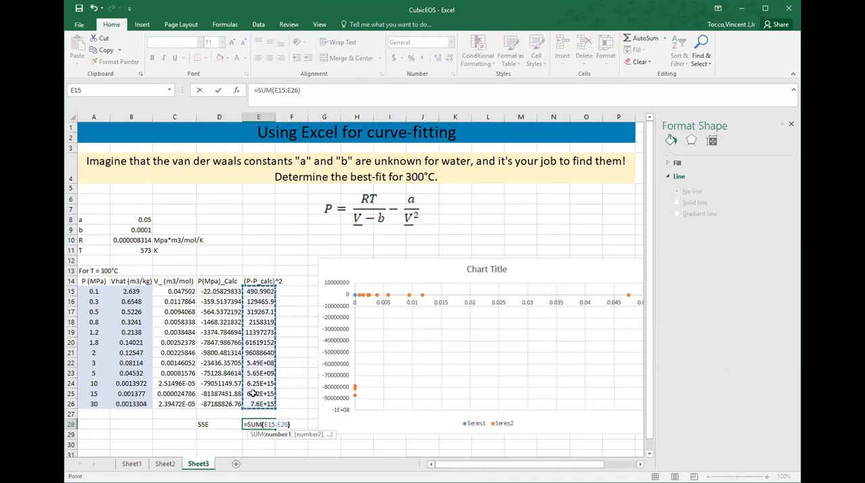
key(Return)
click(279, 421)
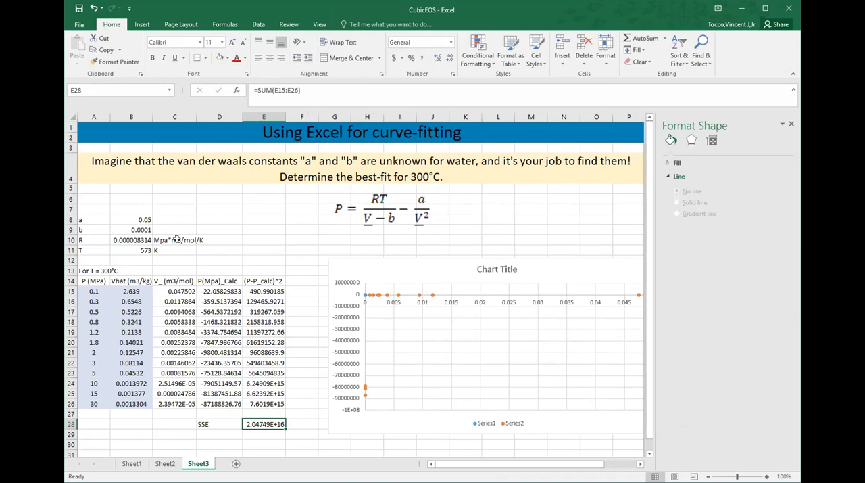
Step: Set up Solver to minimize objective cell E28 by changing variable cells B8:B9
click(144, 217)
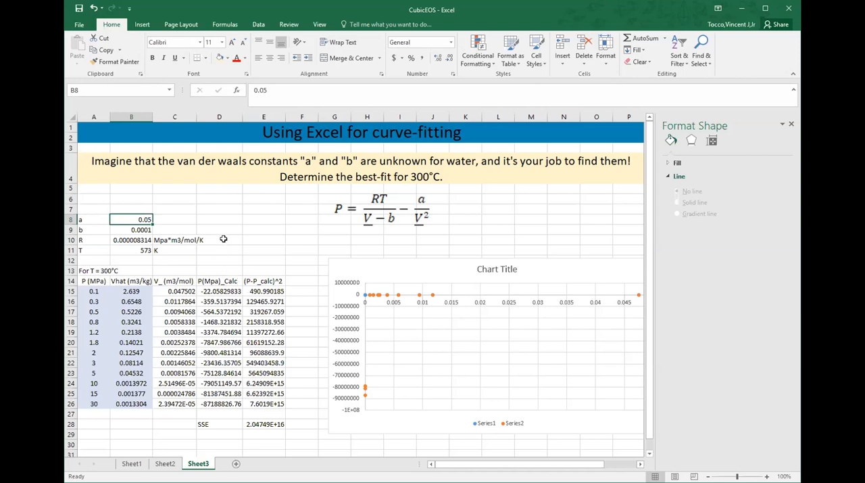
click(257, 25)
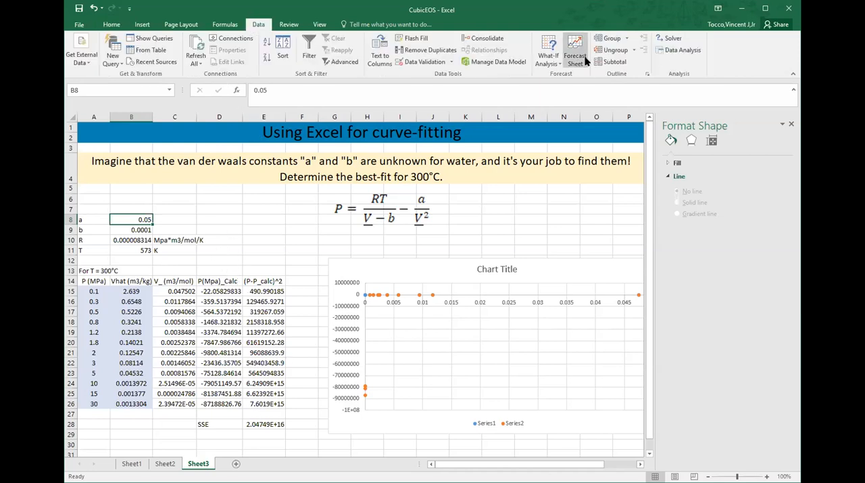
click(660, 42)
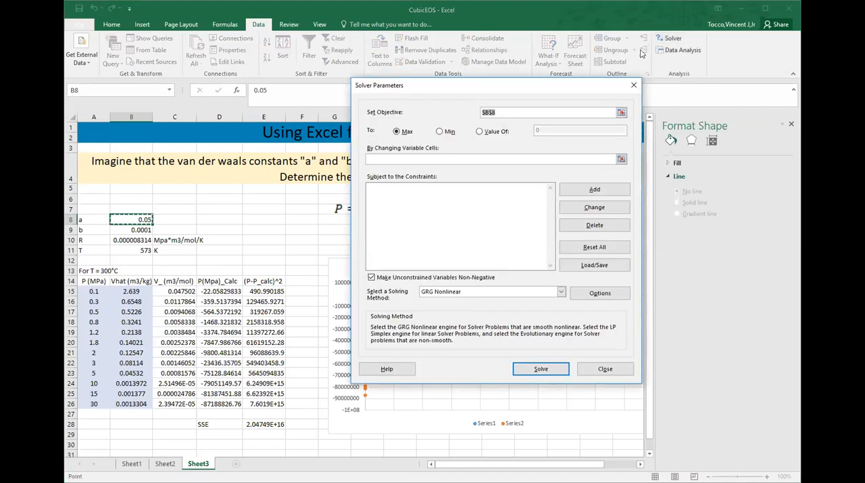
drag(508, 90, 569, 101)
click(260, 423)
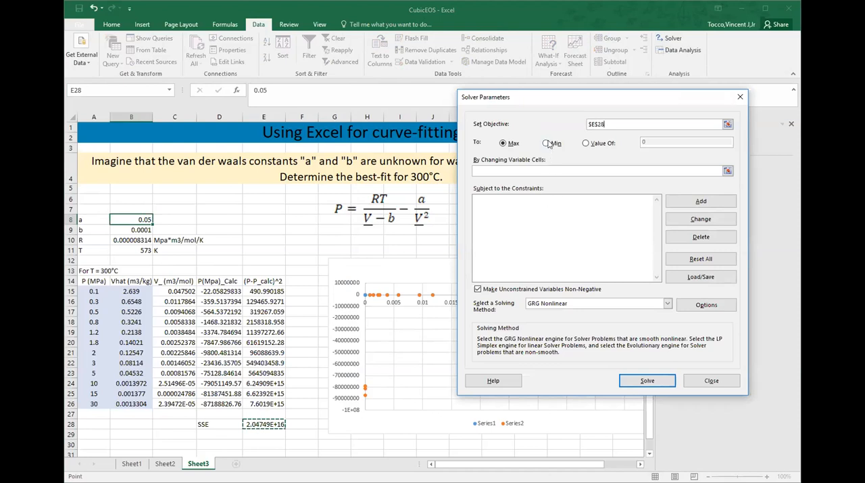
click(548, 143)
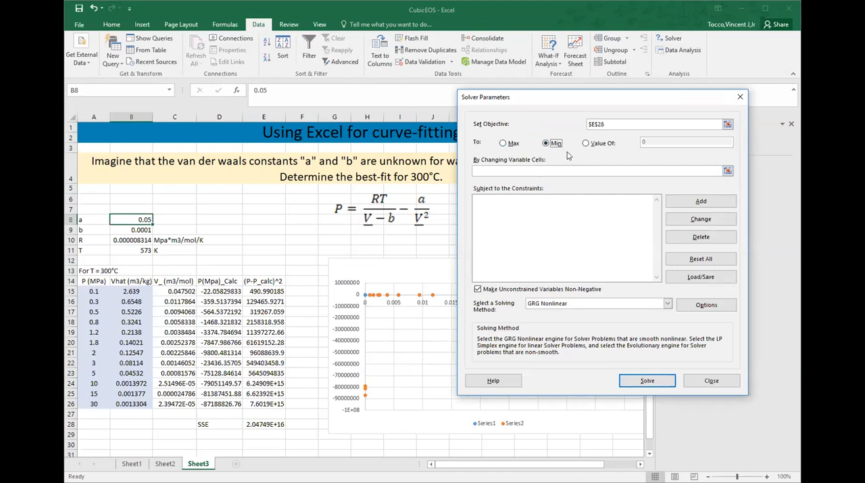
click(531, 170)
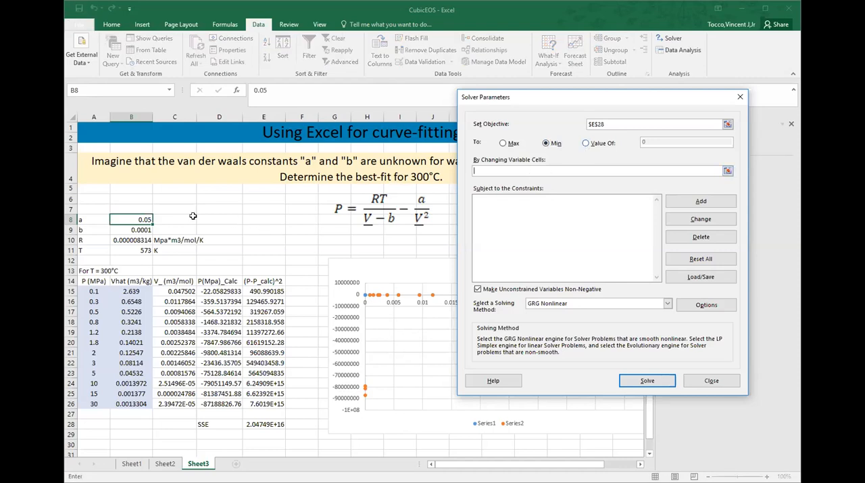
click(139, 218)
drag(139, 219, 140, 230)
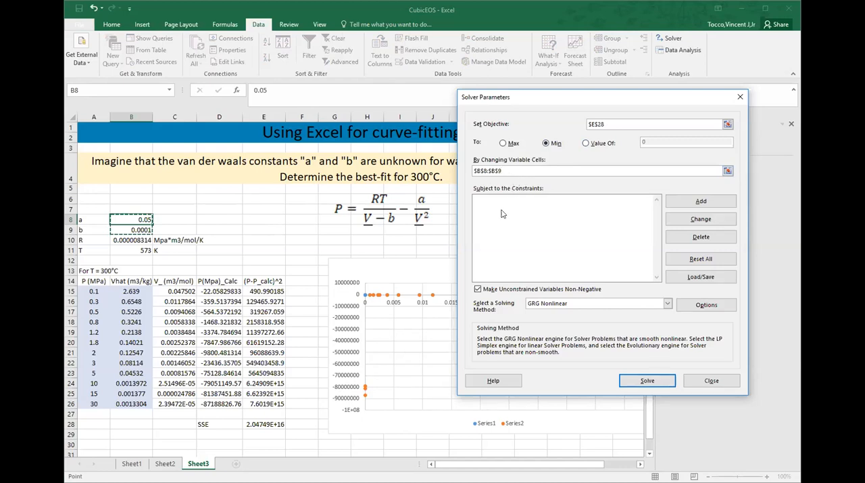
Step: Turn off the non-negative restriction for unconstrained variables, then run Solver and keep its solution
click(478, 289)
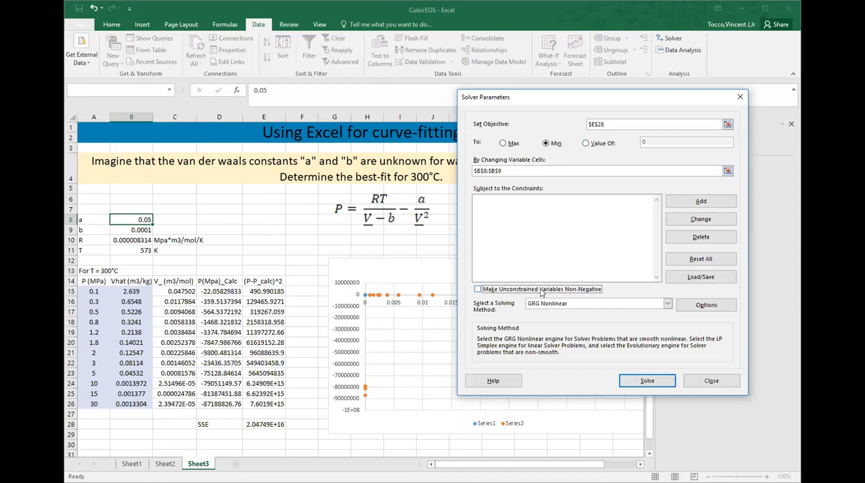
click(634, 381)
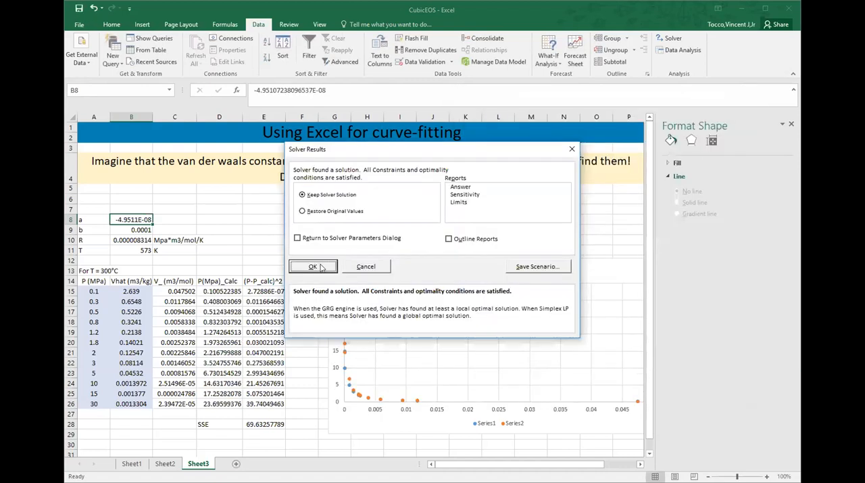
click(315, 266)
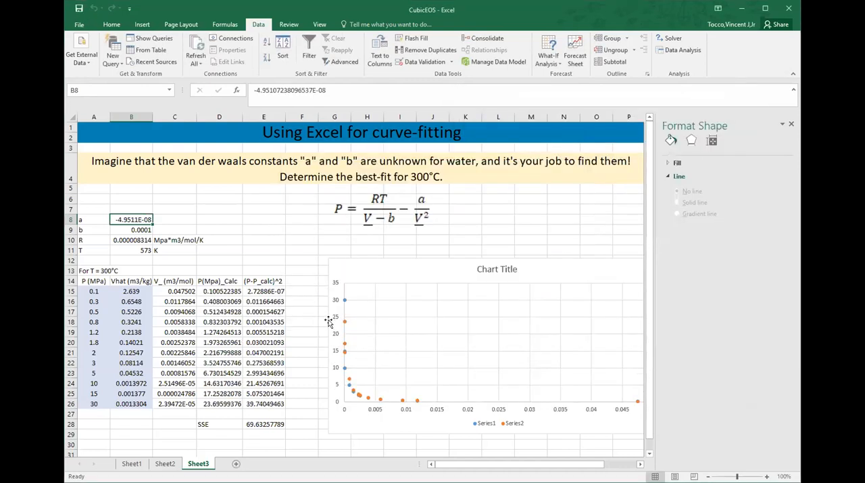
Step: Change the chart's calculated-pressure series (Series2) to a scatter with smooth lines and no markers
click(348, 378)
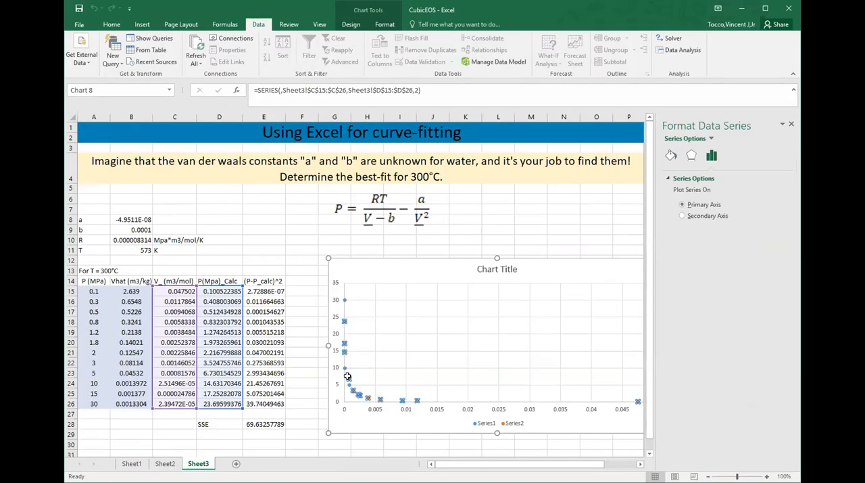
click(142, 24)
click(413, 62)
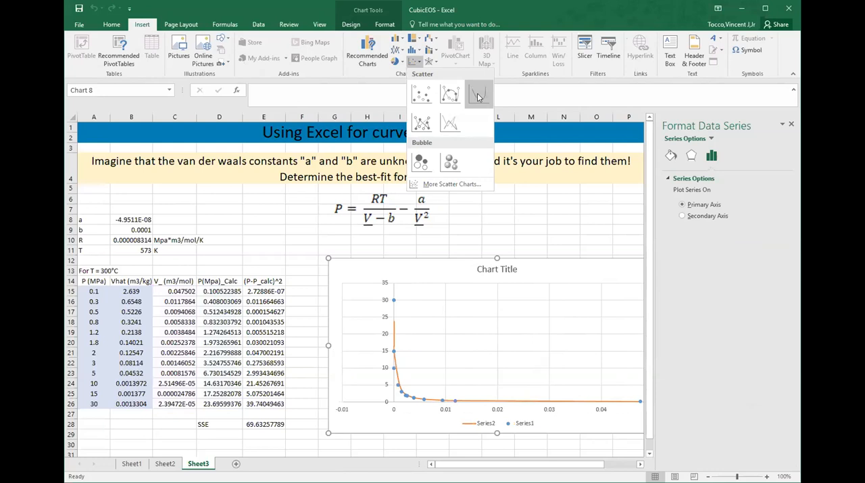
click(478, 95)
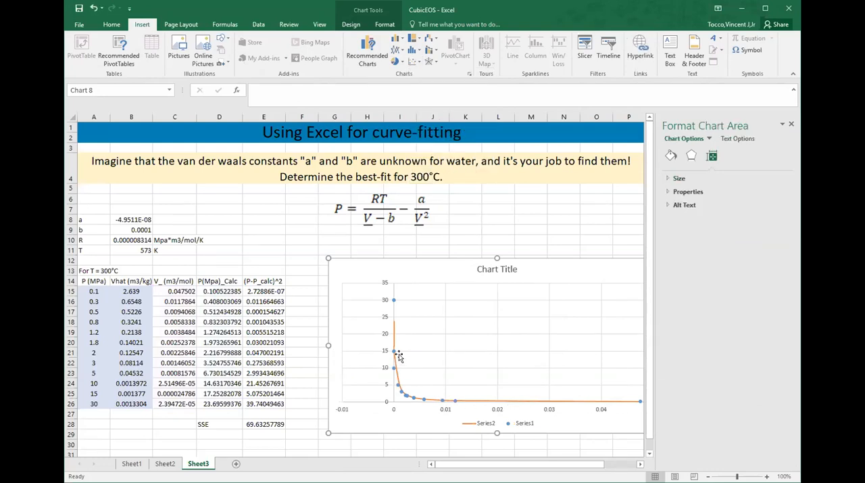
Step: Move the scatter chart slightly up and farther from the data table, leaving columns F and G uncovered
mouse_move(397, 304)
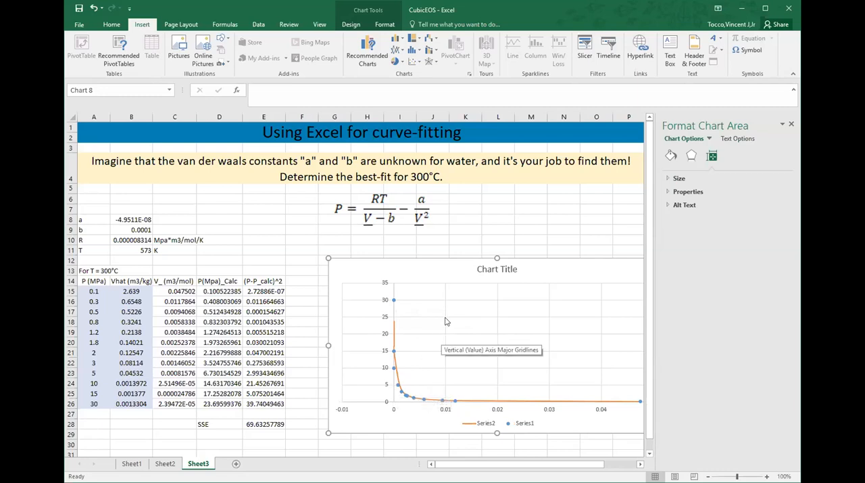
click(480, 265)
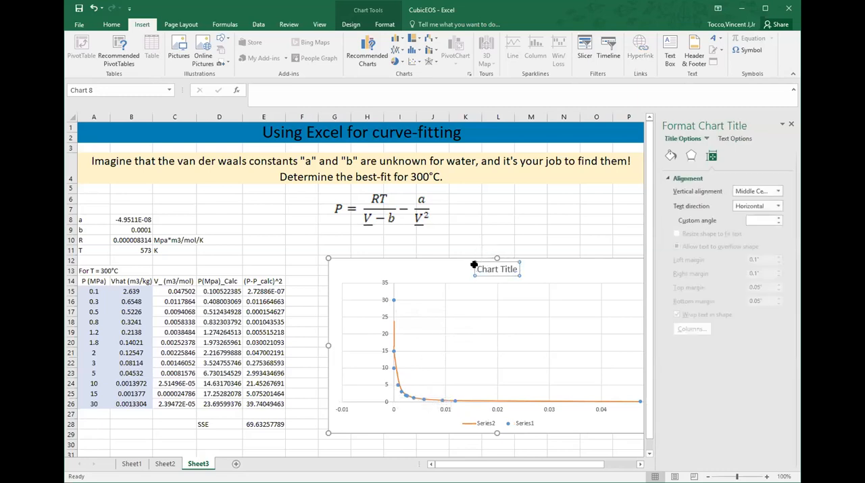
drag(429, 263, 432, 257)
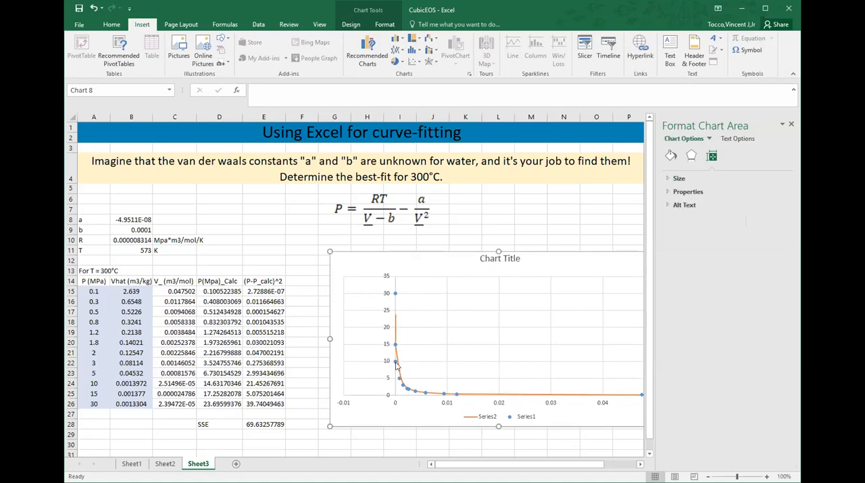
mouse_move(399, 372)
click(396, 331)
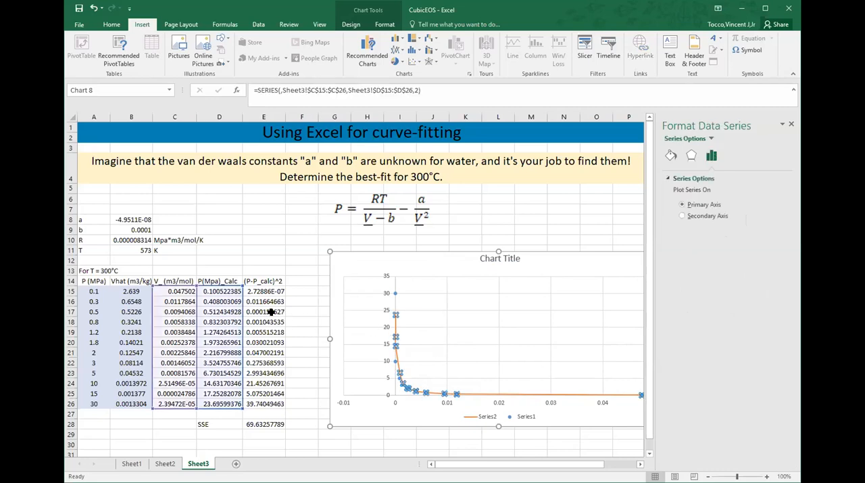
drag(387, 253, 437, 252)
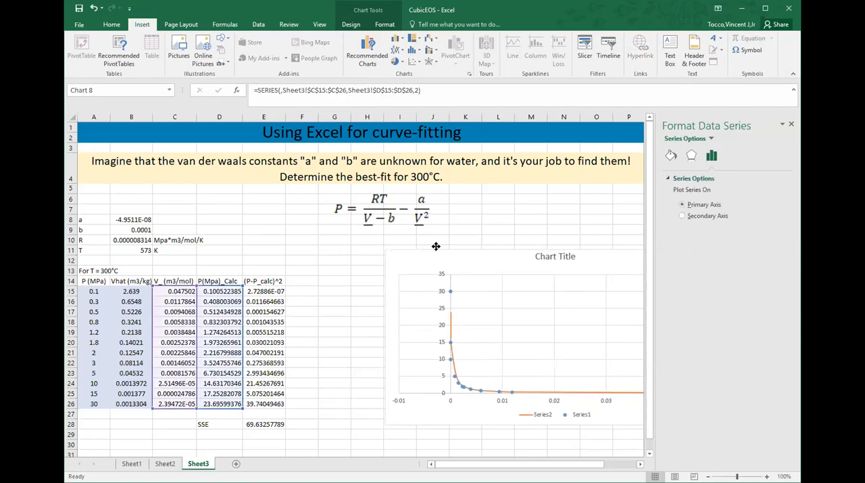
Step: Label cell G13 "Fit Data" and move the chart about one column farther from the data table
click(333, 279)
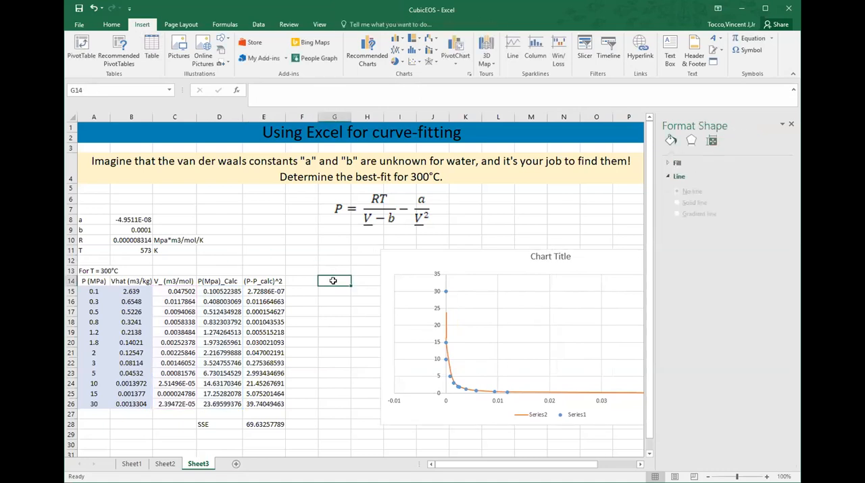
key(Up)
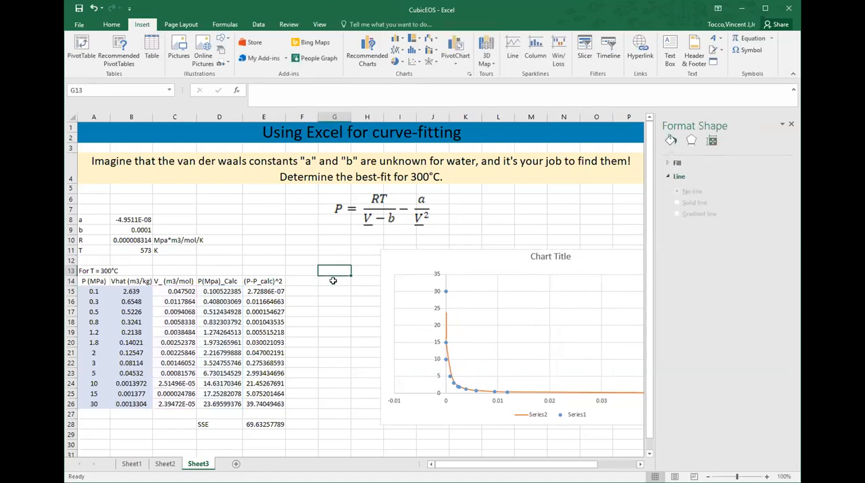
text(Fit Data)
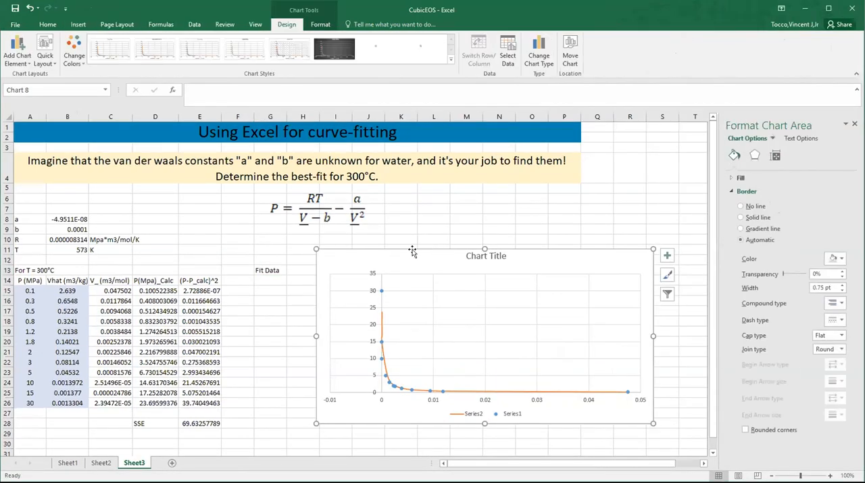
drag(411, 247, 446, 246)
Step: Add the column headings "V_" in G14 and "P(Mpa)_Calc" in H14
click(277, 278)
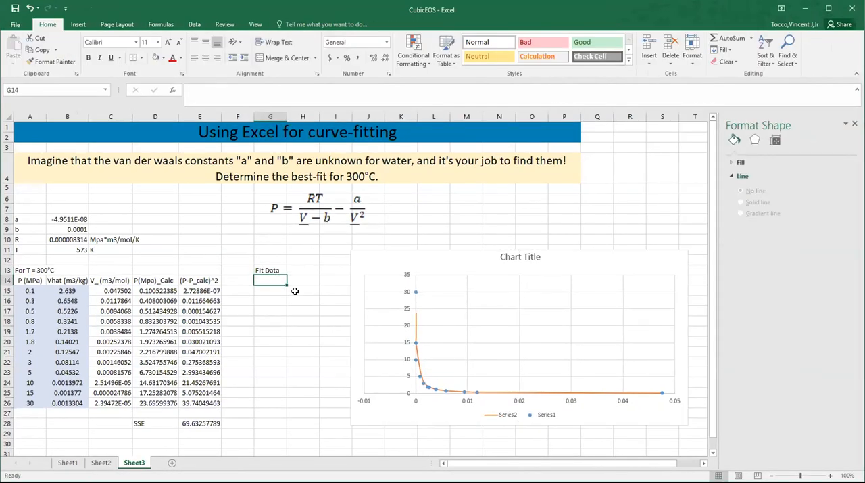
text(V_)
key(Tab)
text(P)
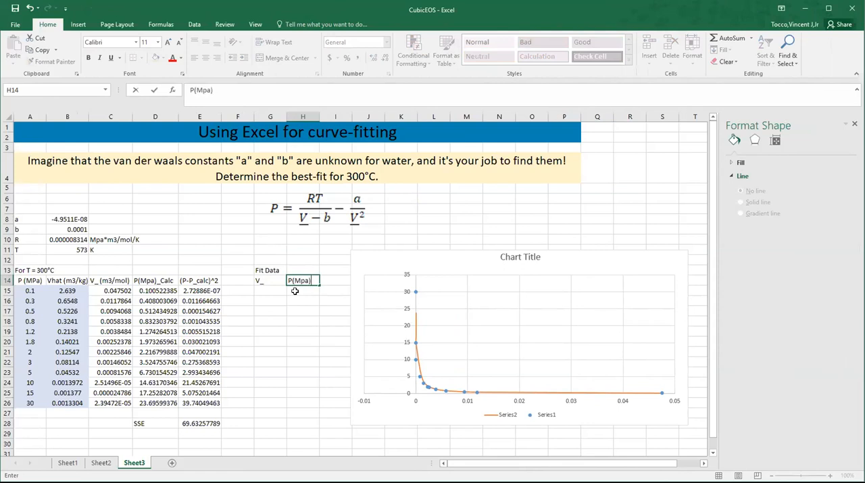
text(lc)
key(Return)
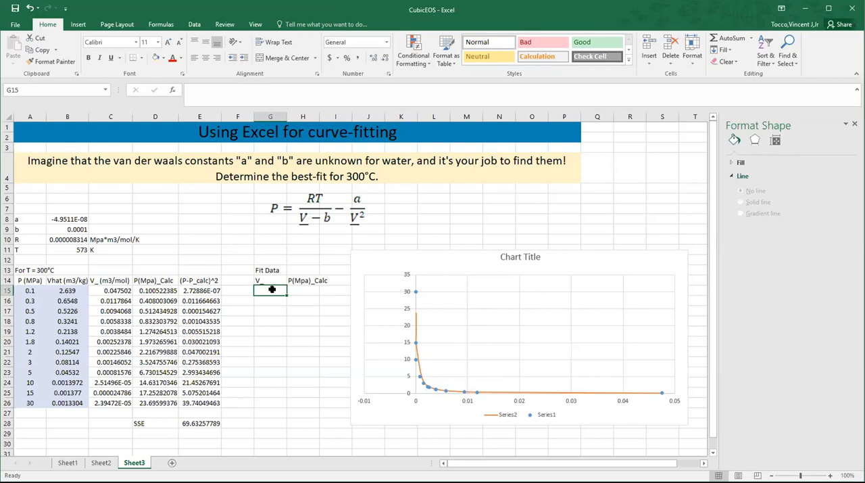
Step: Start the fit volumes with 0.00001 in G15 and the increment formula =G15+0.00001 in G16
text(0.000)
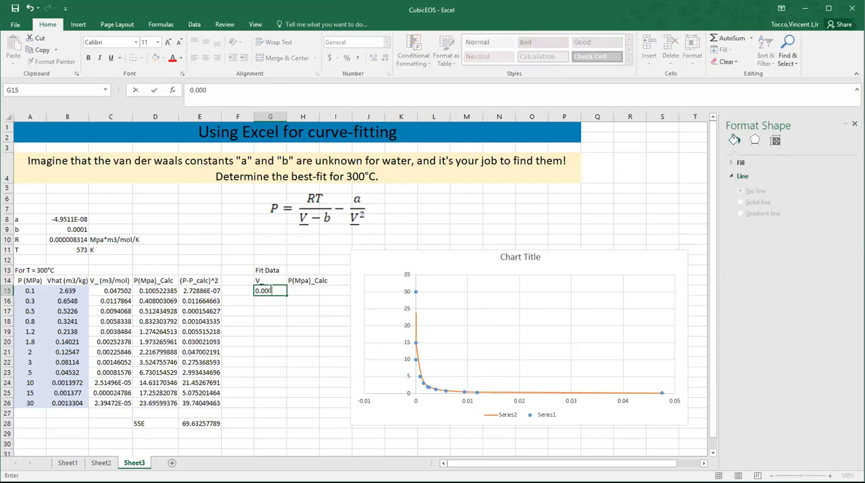
text(01)
key(ctrl+Return)
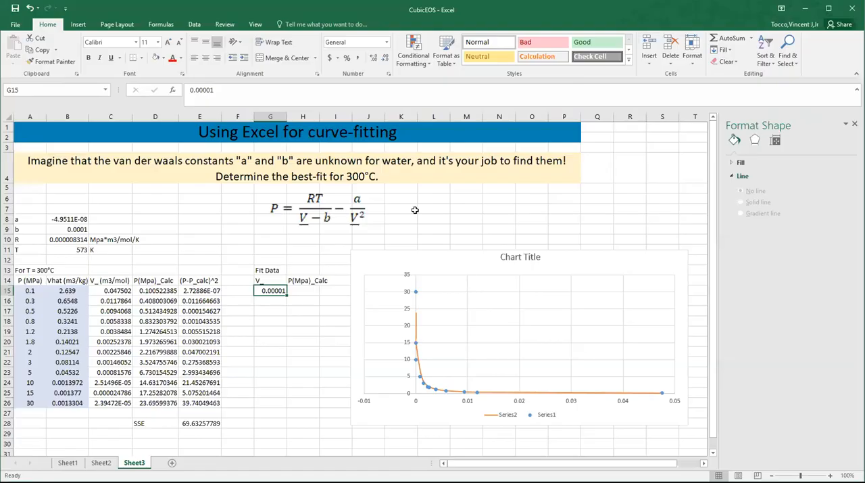
click(270, 302)
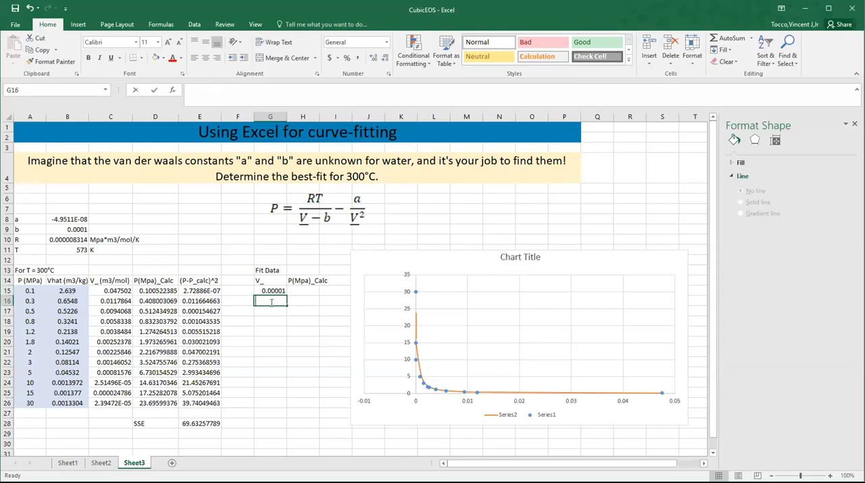
text(=)
click(257, 291)
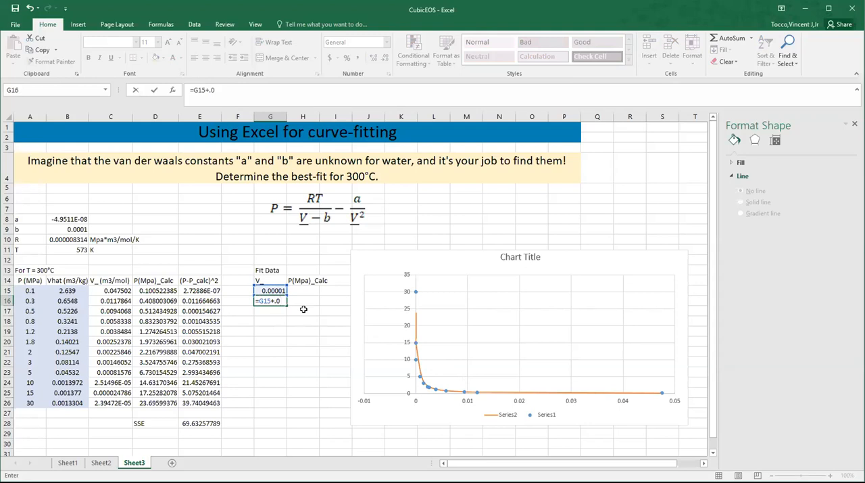
text(+.00001)
key(Return)
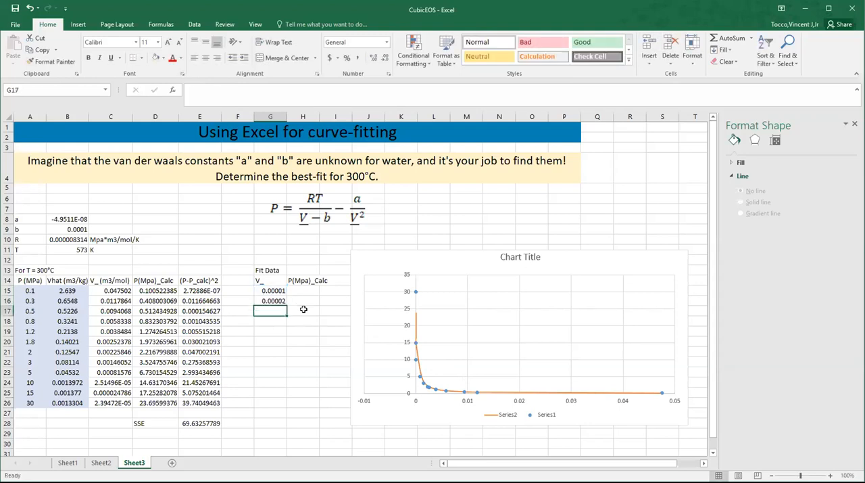
Step: Fill the G16 increment formula down column G through row 114, ending at a volume of 0.001
click(280, 301)
drag(284, 305, 272, 436)
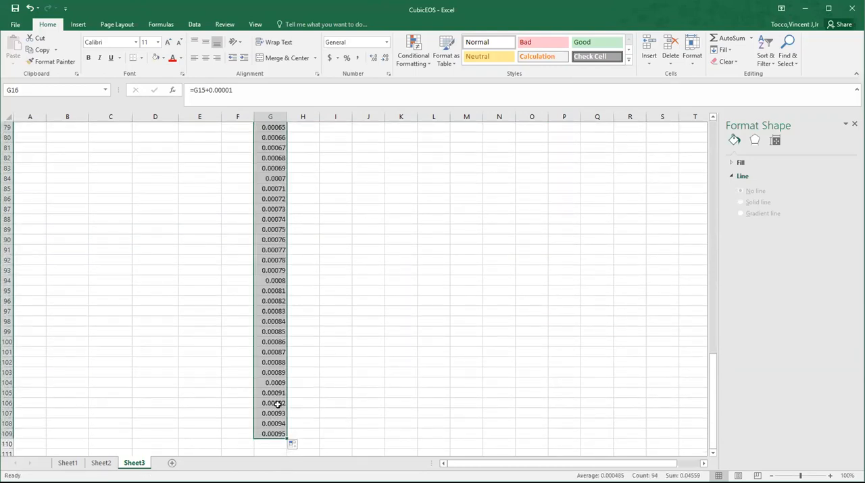
scroll(278, 404, up, 20)
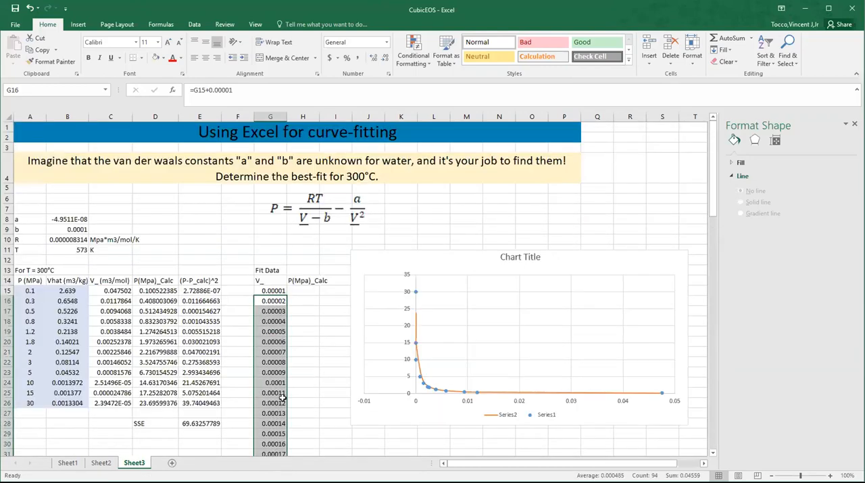
scroll(294, 354, down, 20)
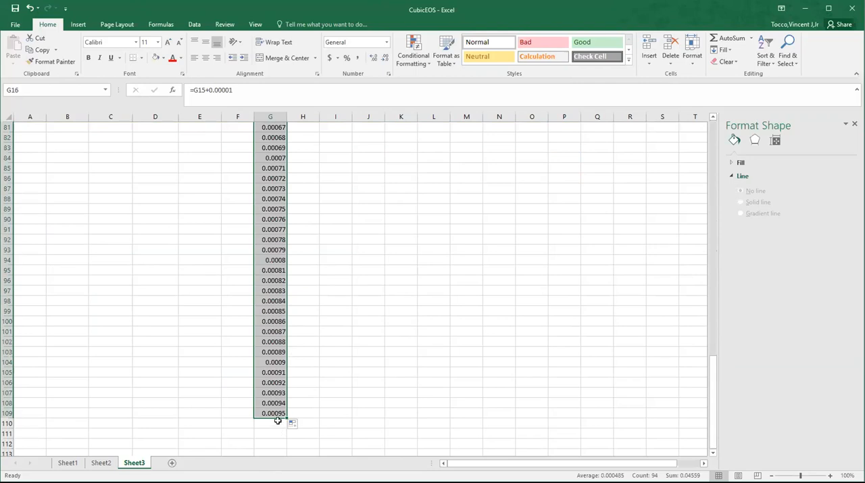
drag(285, 416, 285, 443)
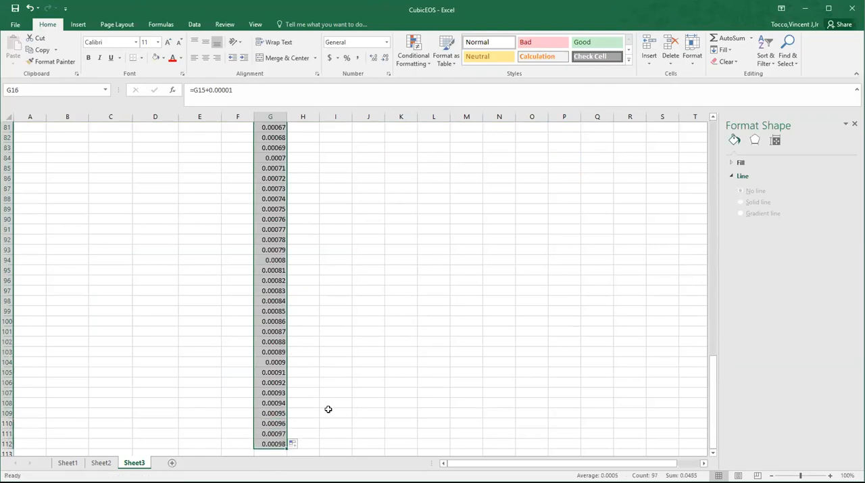
scroll(277, 370, down, 3)
drag(285, 368, 284, 385)
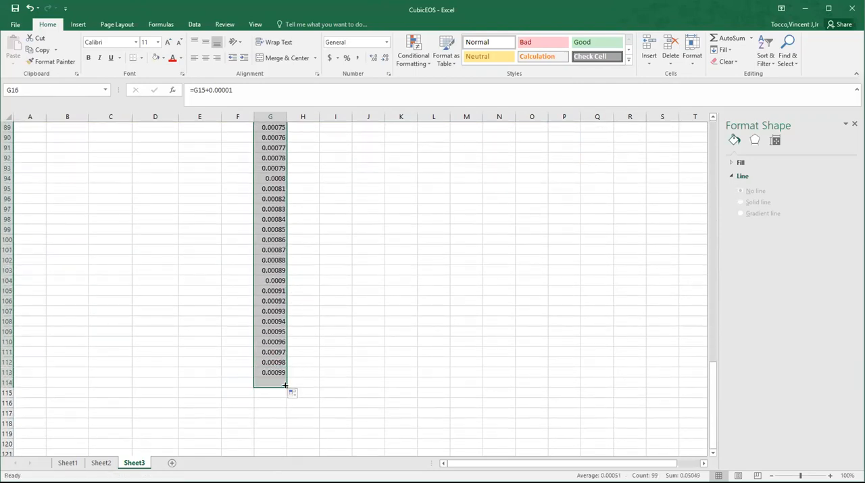
Step: Continue the fit volumes with a coarser step, entering =G114+0.001 in G115 and filling it down through row 171
click(278, 393)
text(=)
key(Up)
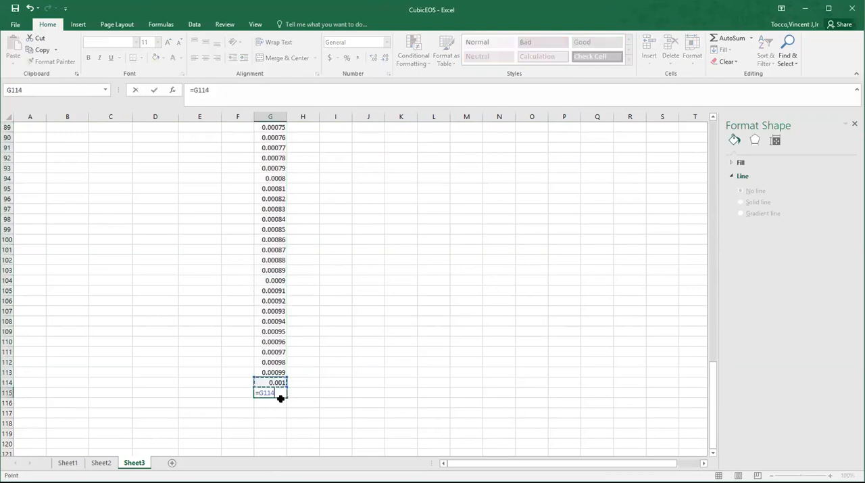
text(+0.0)
text(01)
key(Return)
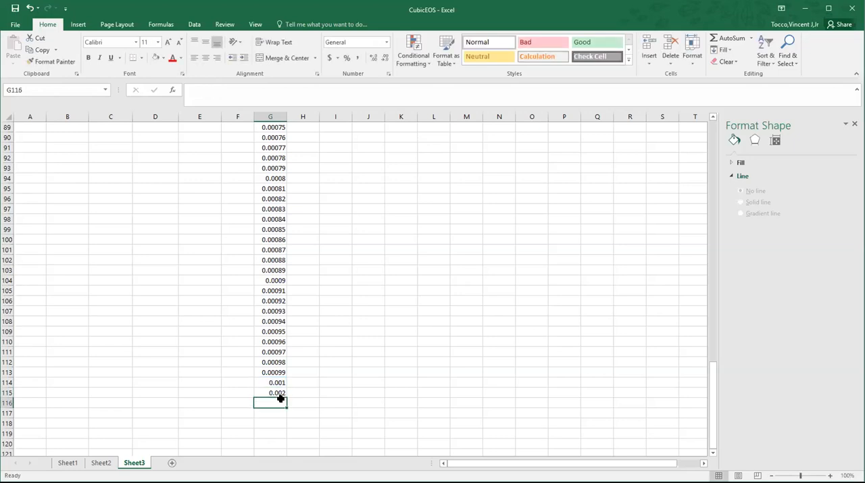
click(283, 395)
drag(287, 393, 309, 434)
scroll(344, 404, up, 20)
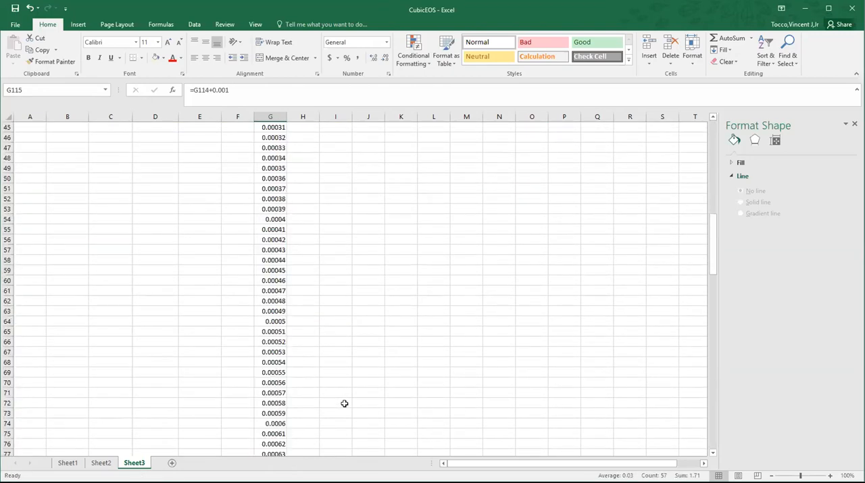
scroll(345, 402, up, 15)
click(309, 290)
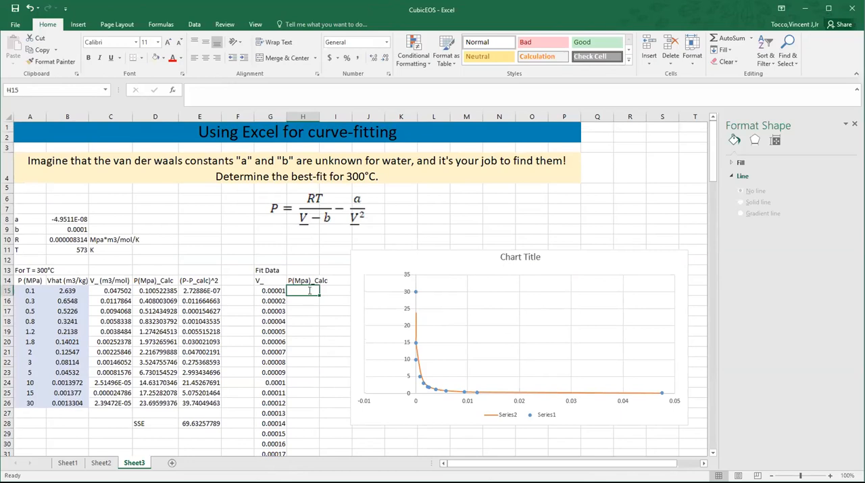
text(=)
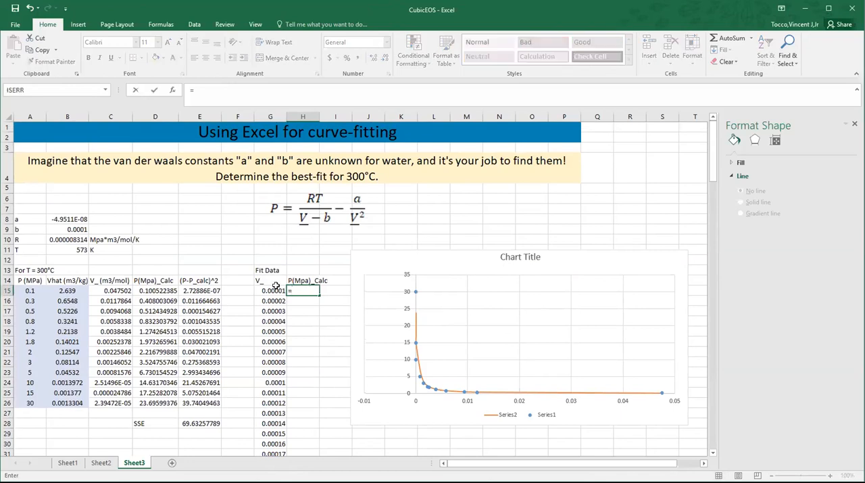
click(204, 288)
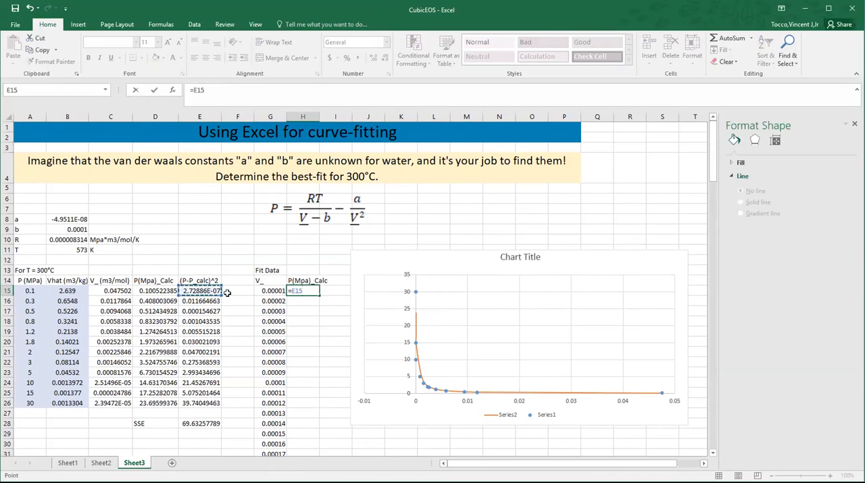
key(BackSpace)
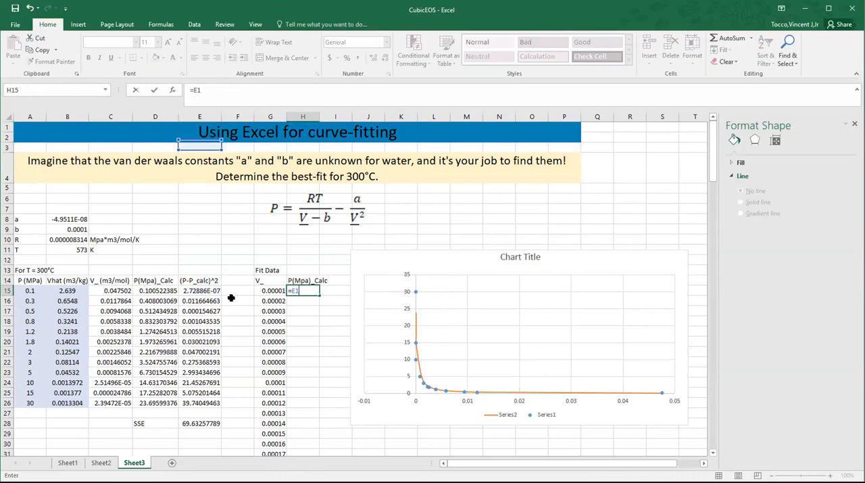
key(Escape)
click(210, 289)
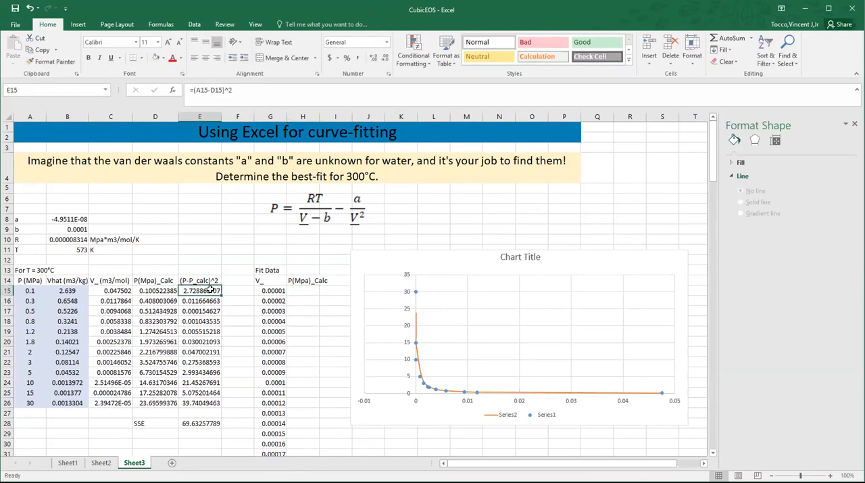
right_click(210, 288)
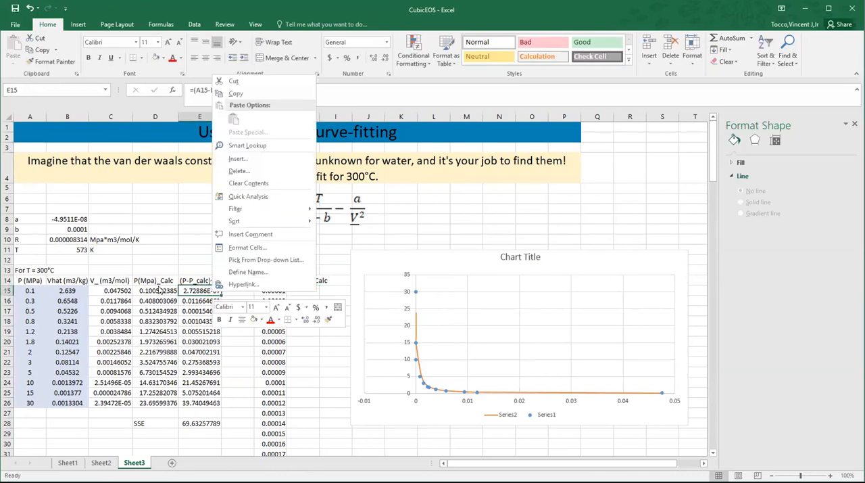
Step: Copy the calculated-pressure formula from D15 and paste only the formula into H15
click(159, 290)
right_click(158, 290)
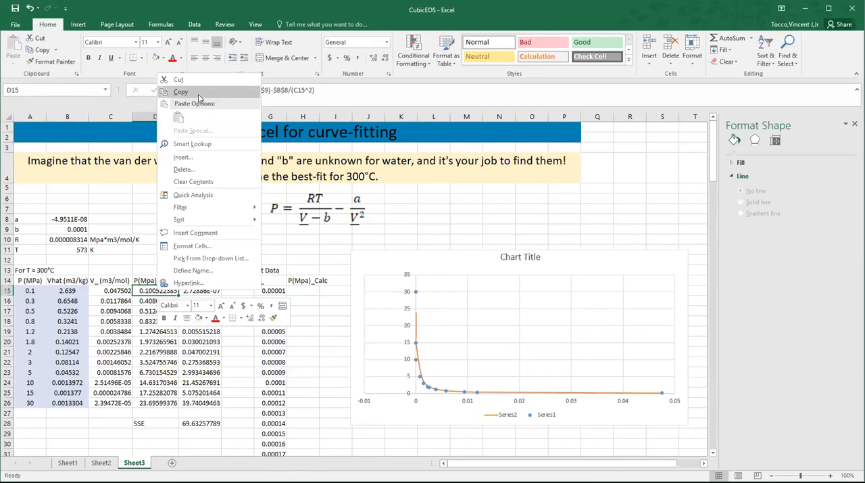
click(198, 94)
click(301, 290)
right_click(302, 291)
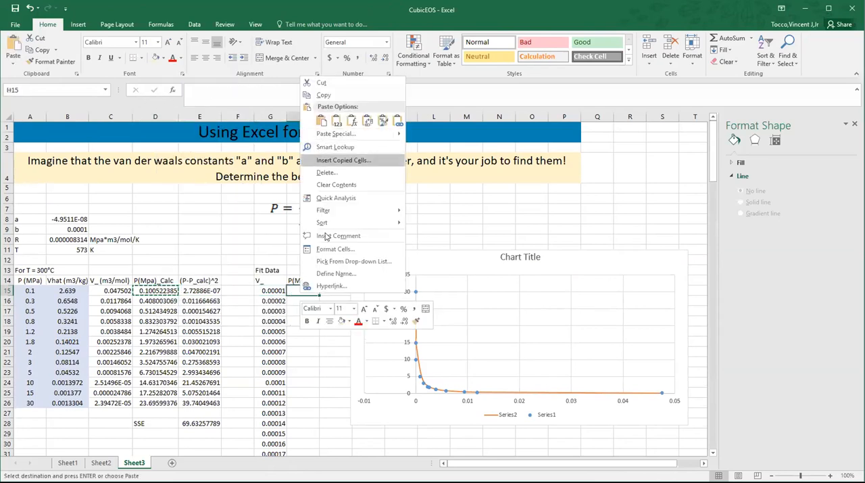
click(351, 122)
Step: Check the cell references of the H15 formula, then fill it down beside all the fit volumes
click(328, 96)
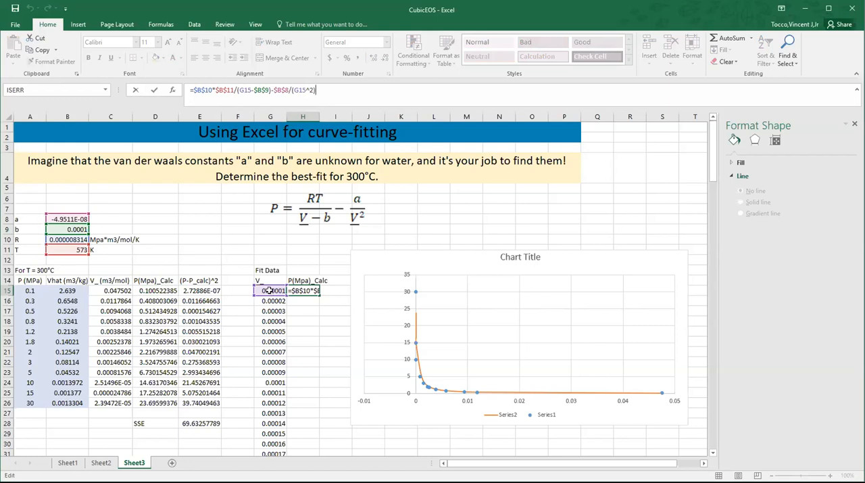
key(Return)
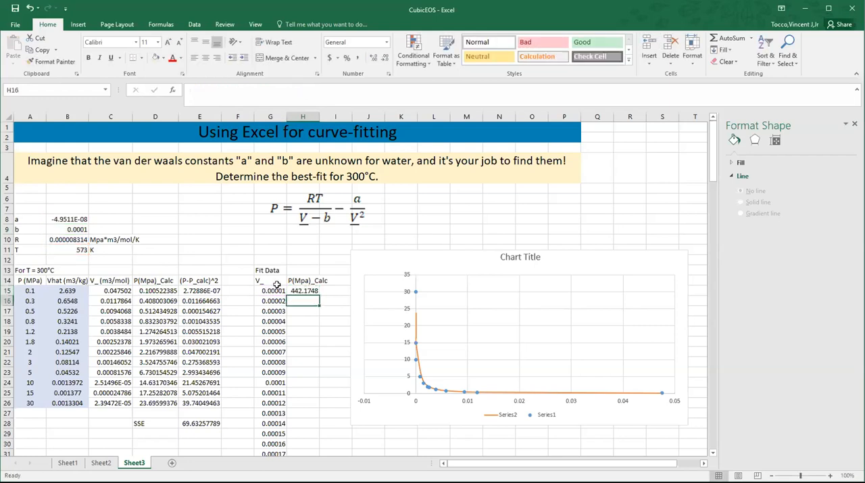
click(301, 291)
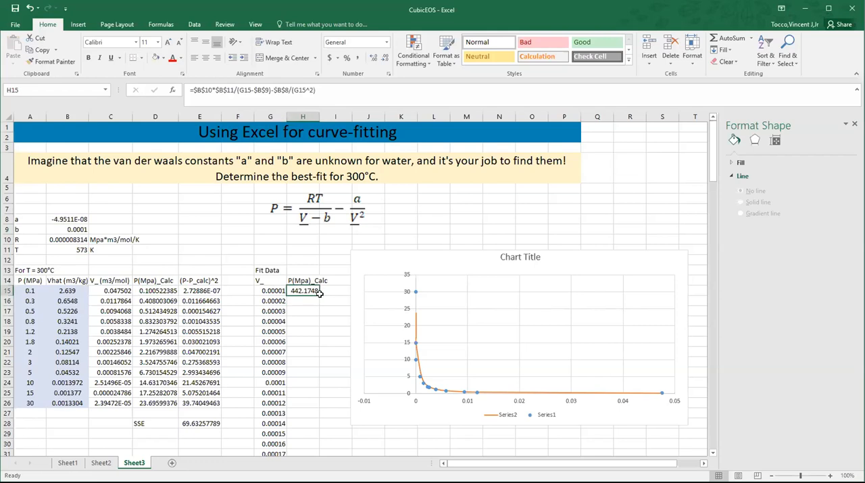
double_click(320, 292)
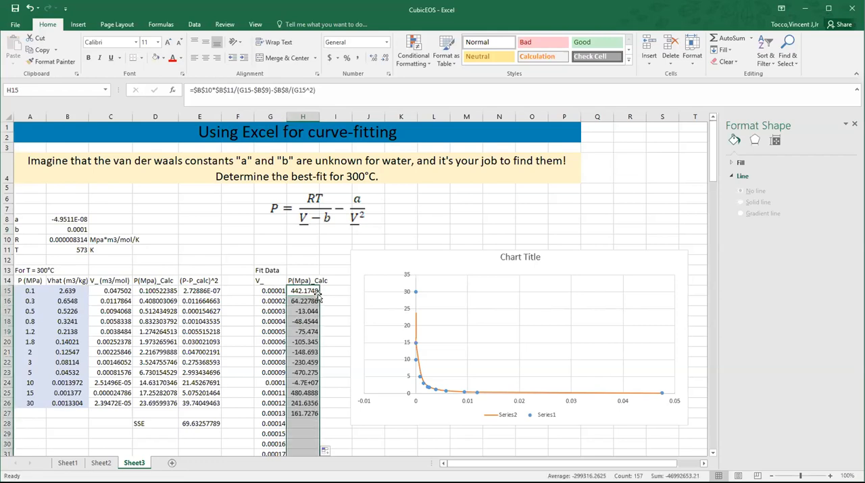
Step: Repoint the chart's Series2 to the fit data, using G15:G171 for X values and H15:H171 for Y values
click(416, 350)
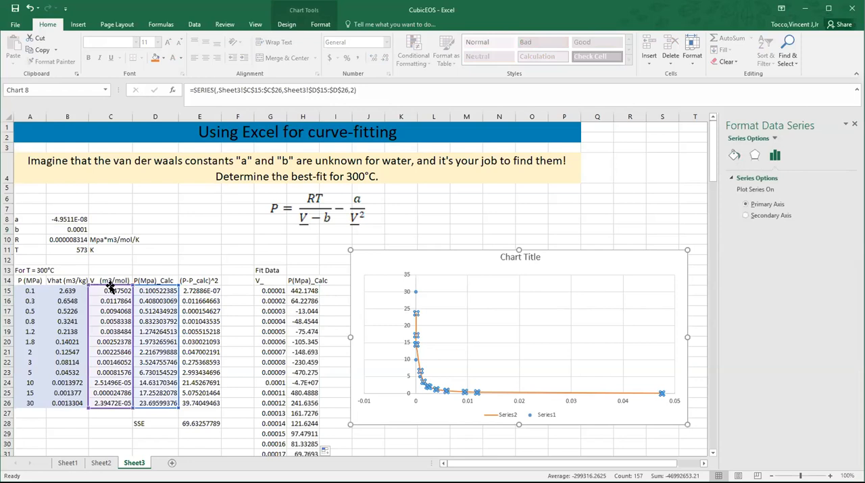
drag(121, 289, 281, 291)
drag(154, 287, 304, 288)
drag(288, 396, 303, 248)
scroll(301, 245, up, 15)
scroll(298, 242, up, 20)
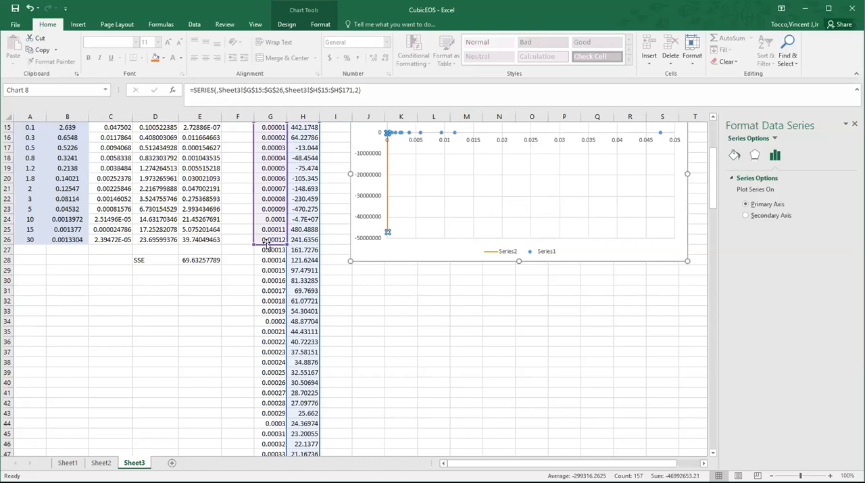
drag(250, 261, 280, 358)
scroll(398, 332, up, 20)
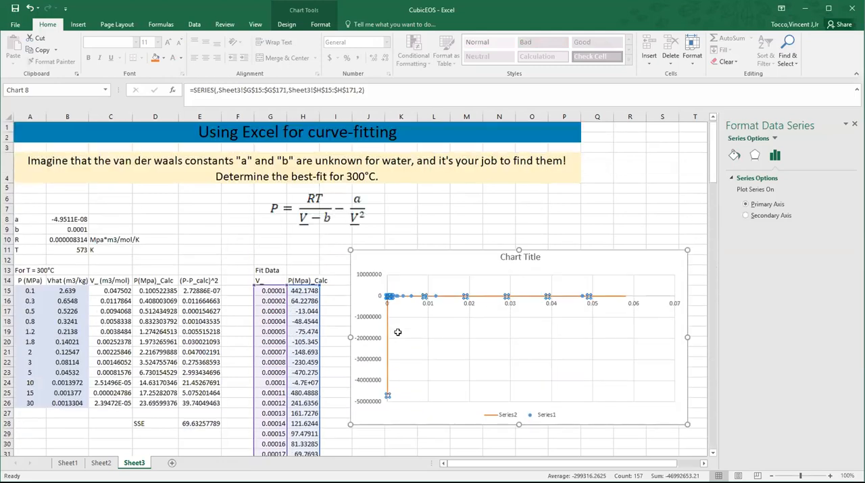
click(404, 316)
click(506, 296)
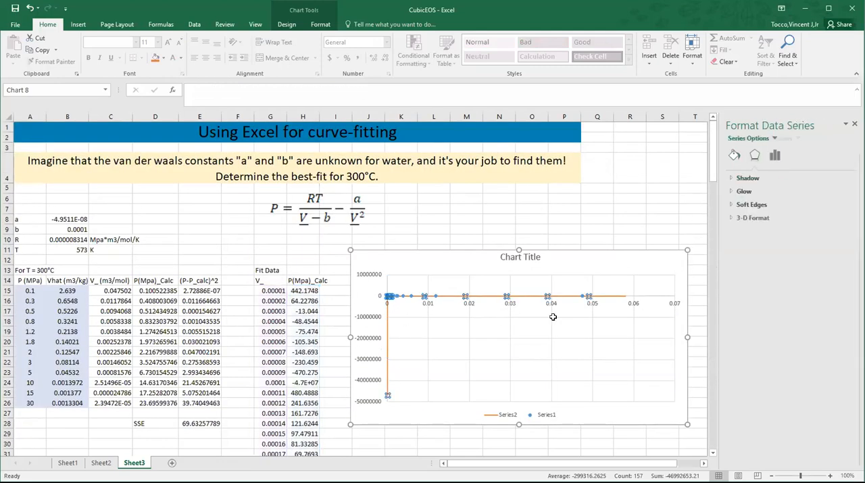
Step: Set the chart's vertical axis bounds to a maximum of 40 and a minimum of 0
click(466, 260)
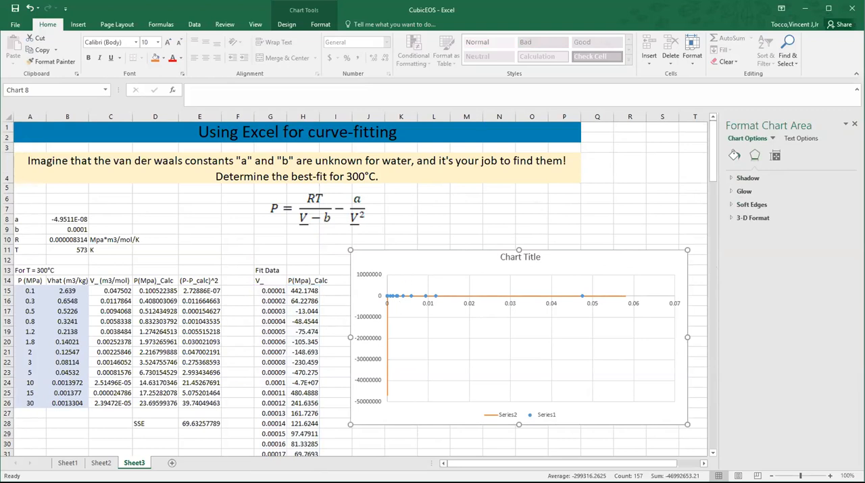
click(486, 283)
click(370, 320)
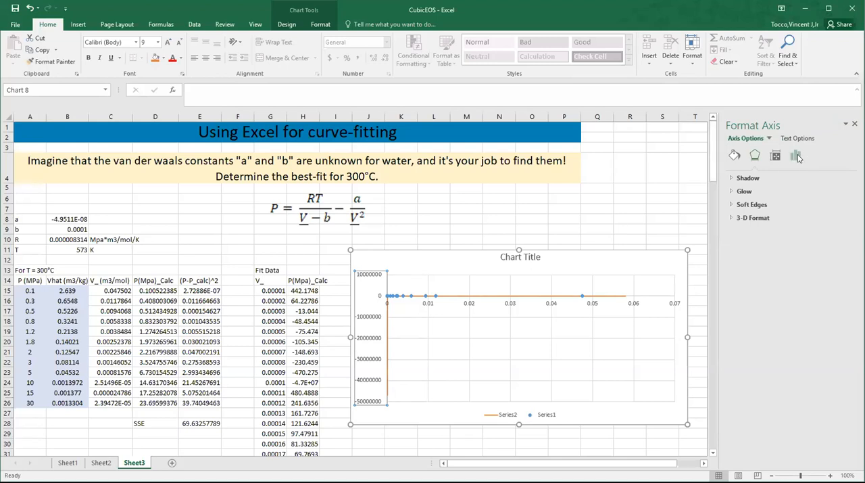
click(796, 156)
click(774, 178)
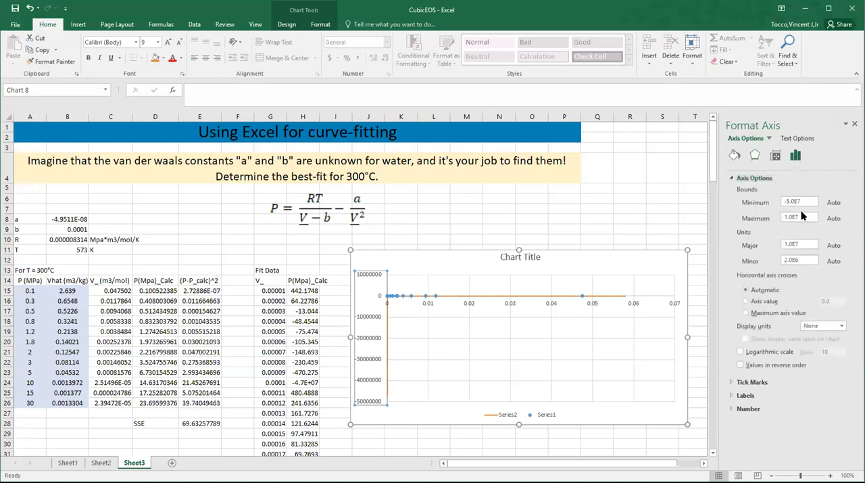
click(799, 216)
text(40)
key(Return)
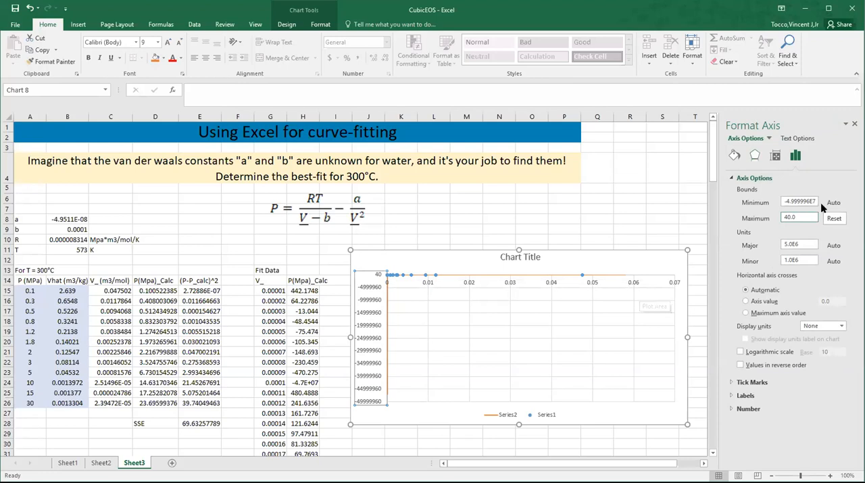
click(801, 201)
double_click(801, 200)
text(0)
key(Return)
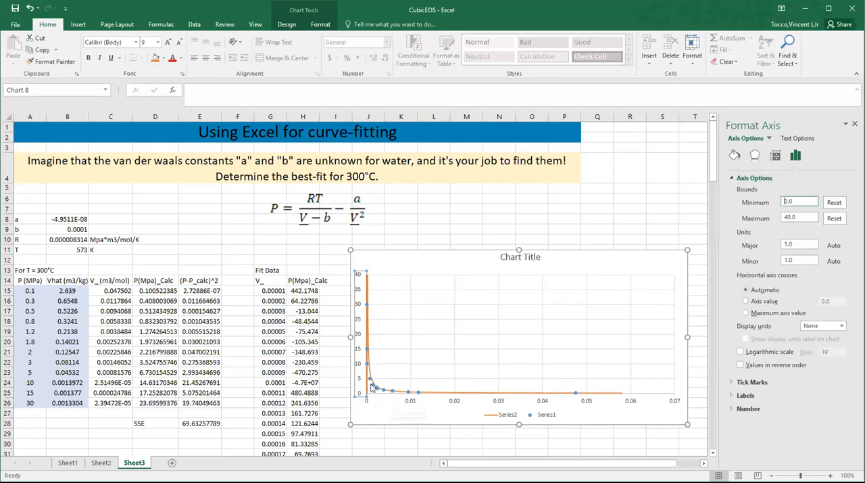
Step: Try maximums of 0.01 and 0.001 on the chart's horizontal axis, and settle on a maximum of 0.005
click(411, 402)
click(799, 217)
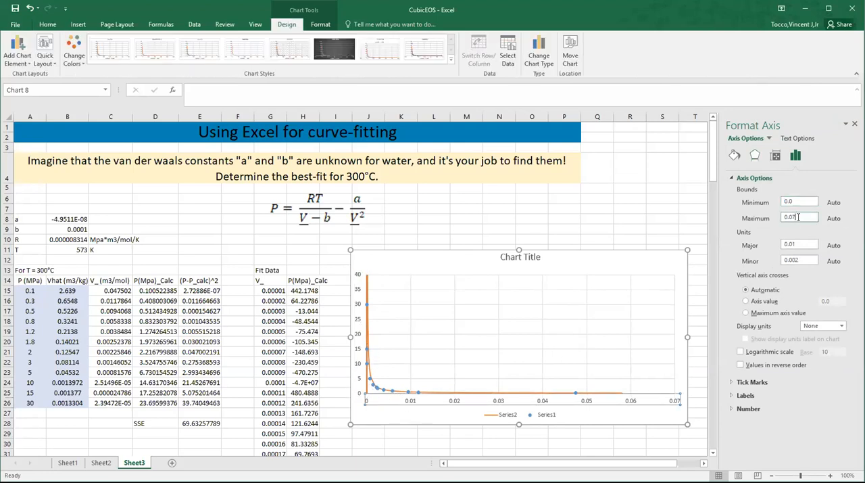
key(BackSpace)
key(Return)
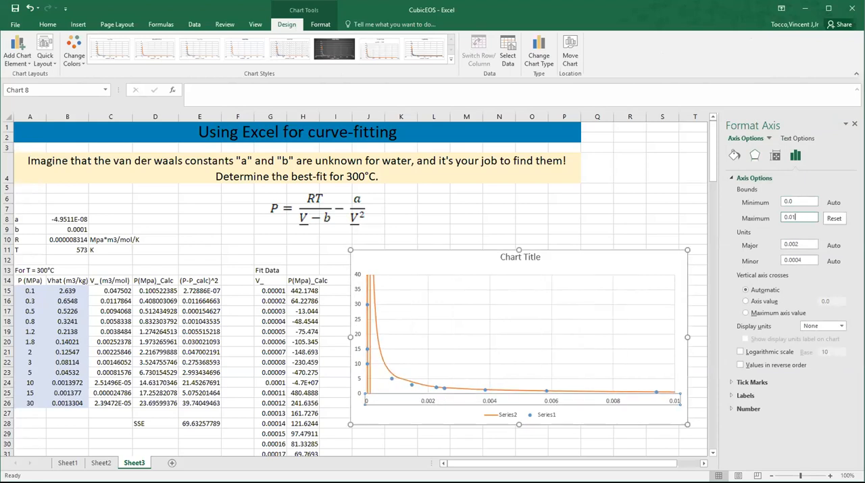
key(BackSpace)
text(01)
key(Return)
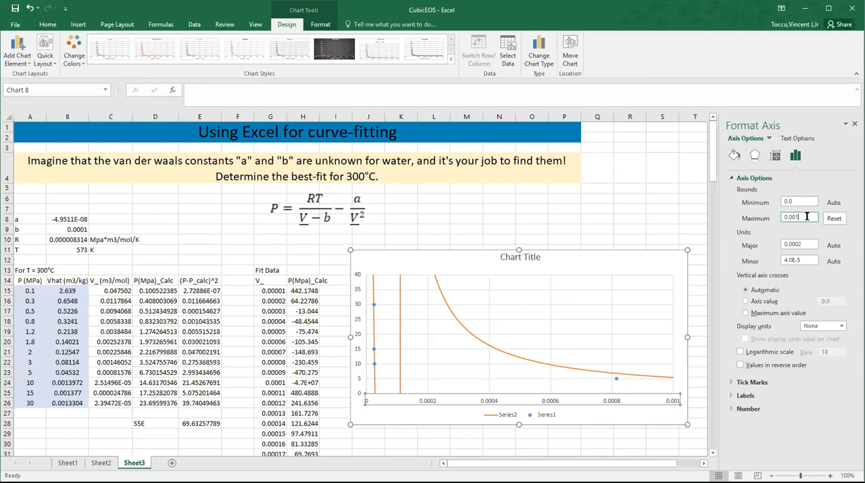
key(BackSpace)
text(5)
key(Return)
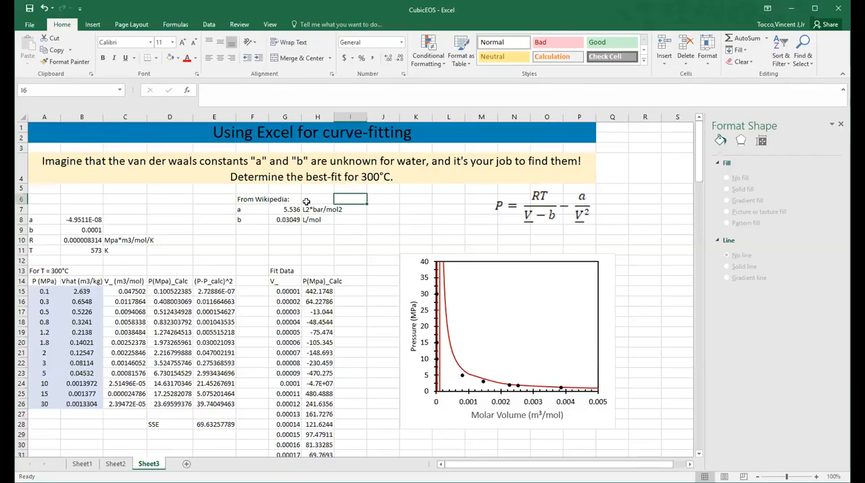
click(295, 195)
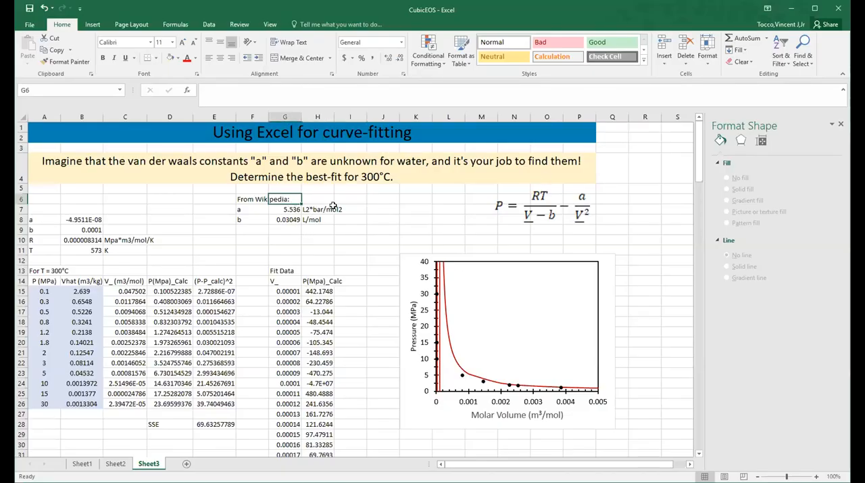
click(339, 206)
click(368, 198)
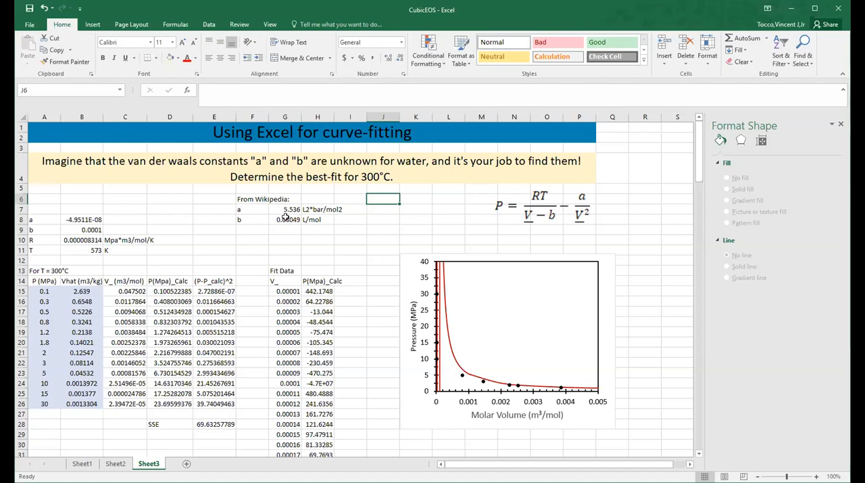
click(97, 219)
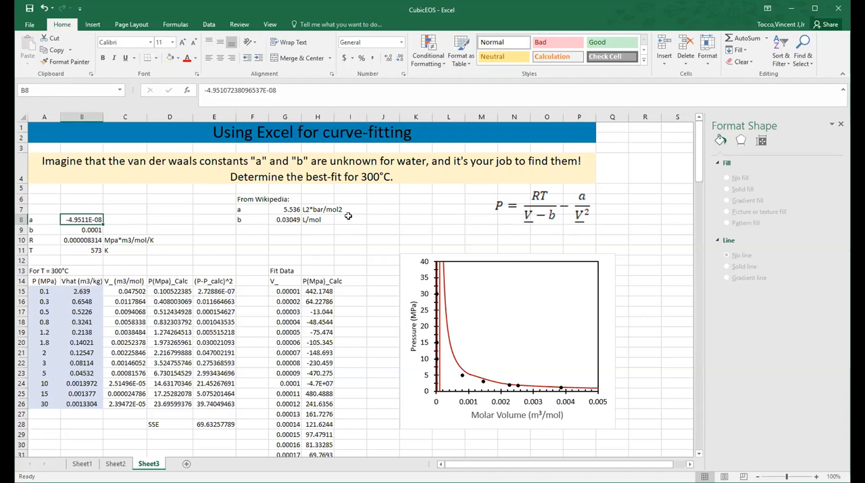
Step: Label the units of the fitted constants, entering m6*Mpa/mol2 in C8 for a and m3/mol in C9 for b
click(128, 217)
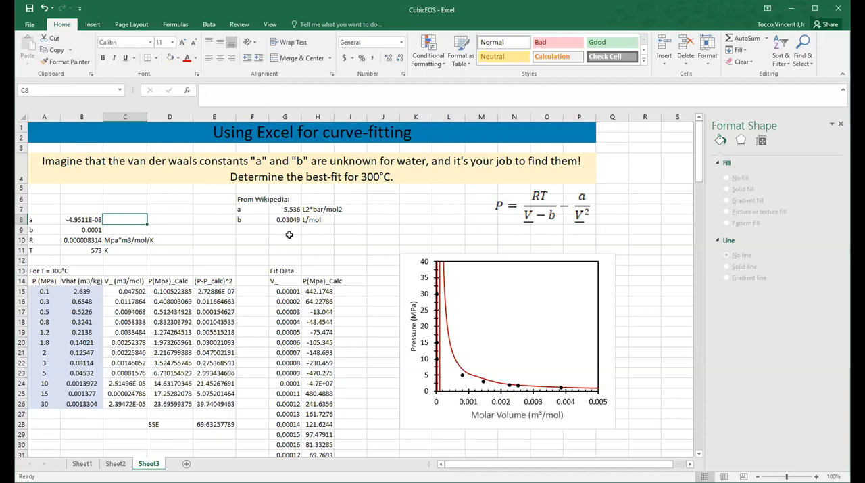
text(m6)
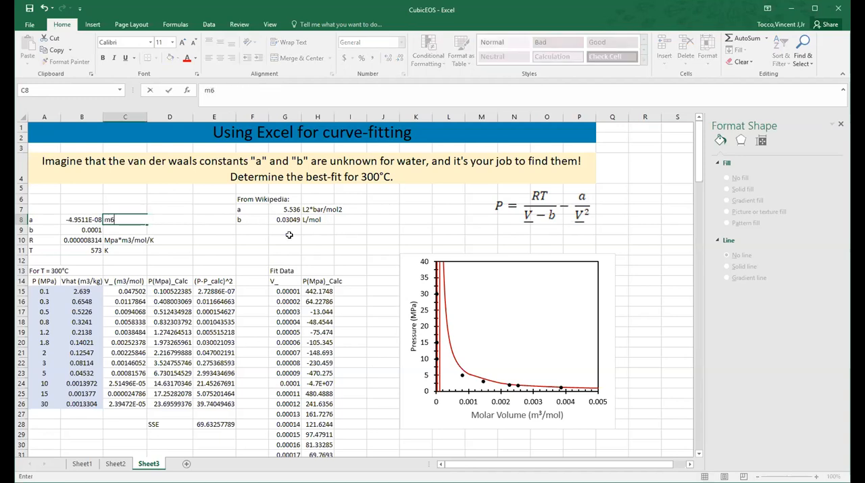
text(*Mpa/mol2)
key(Return)
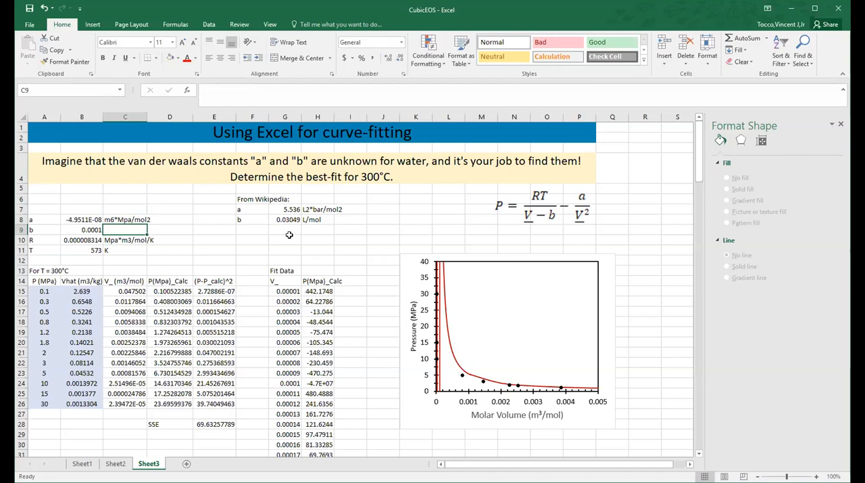
text(m3/mol)
key(Return)
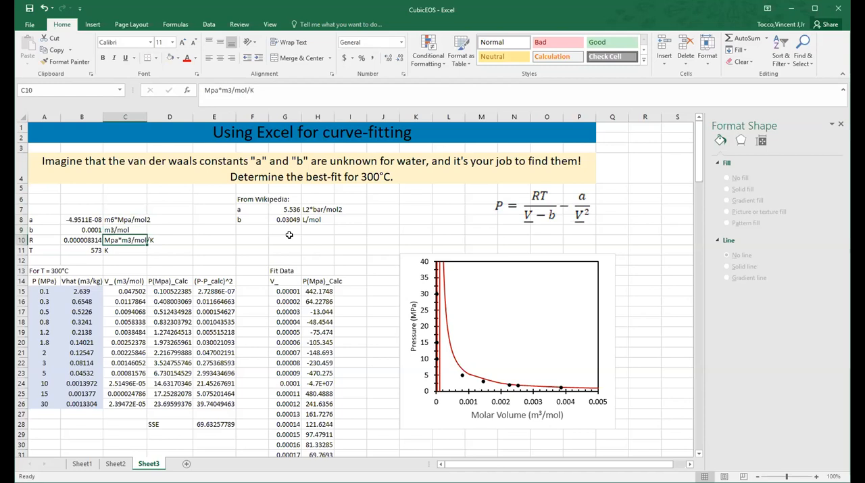
Step: Convert the Wikipedia b value to m3/mol by entering =G8/1000 in D9, beside the fitted b
key(Up)
key(Right)
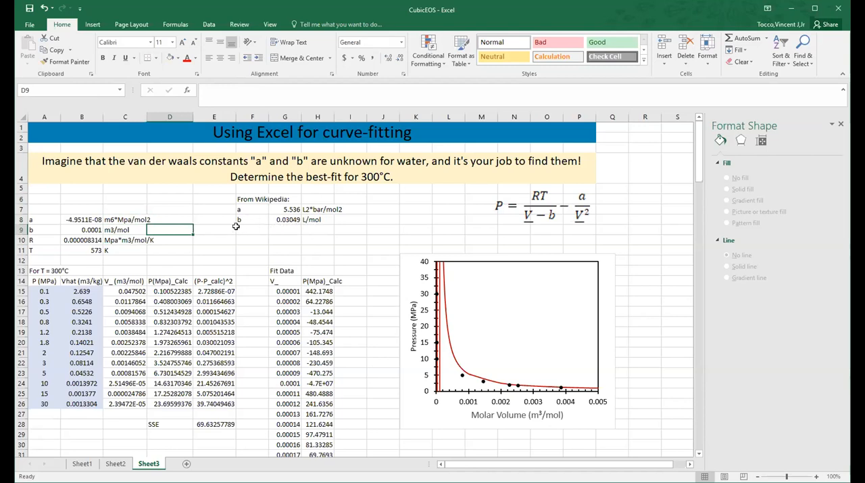
text(=)
click(288, 222)
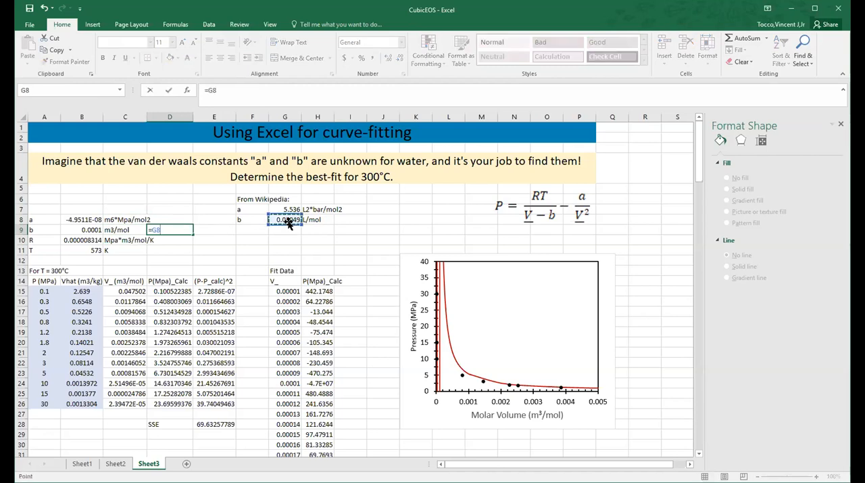
text(/1000)
key(Return)
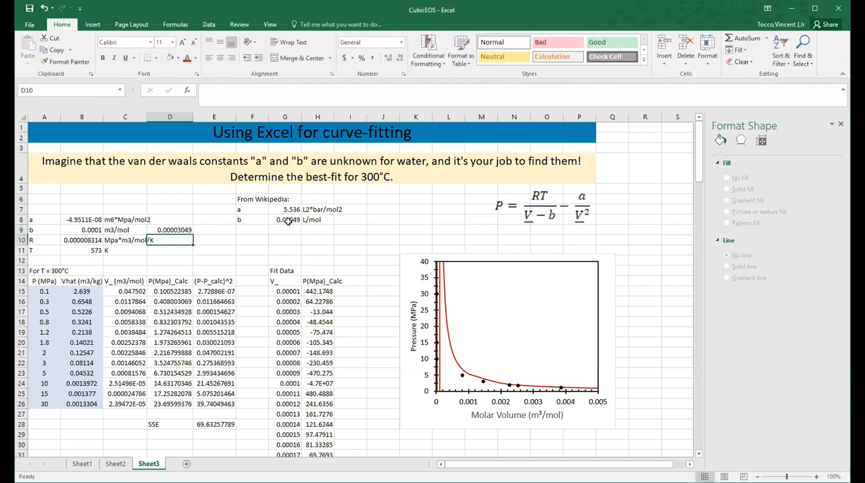
key(Up)
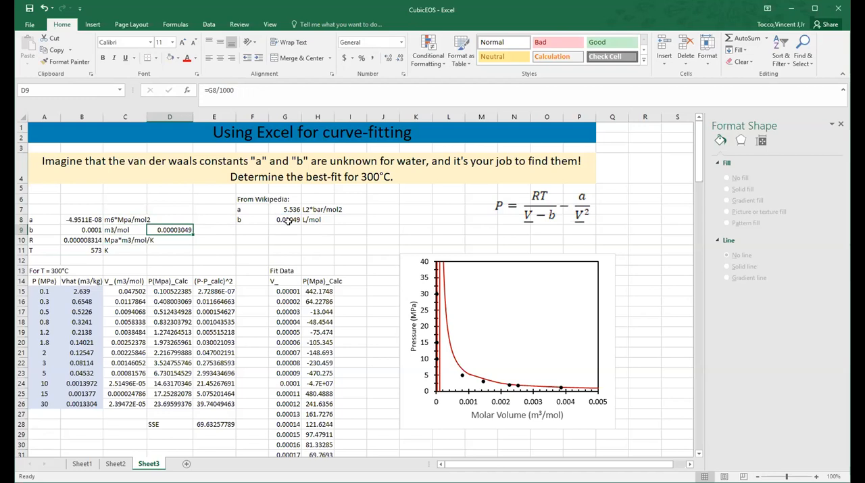
Step: Start a formula in D8, beside the fitted a value
click(180, 219)
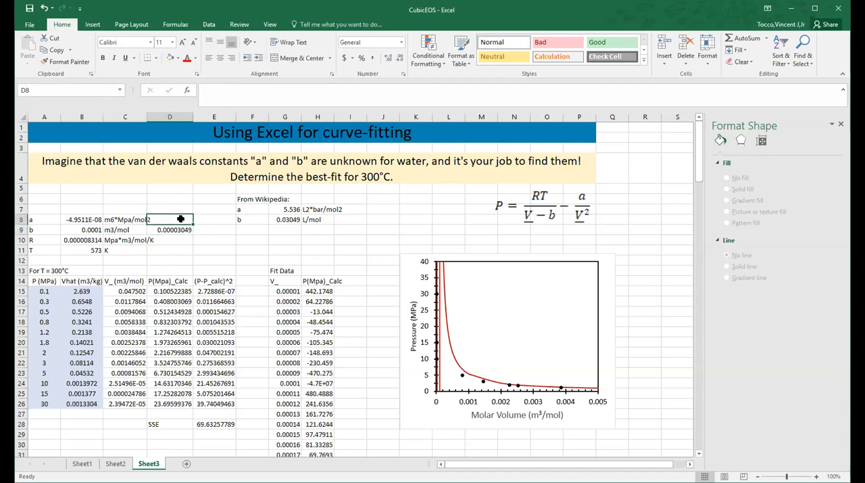
text(=)
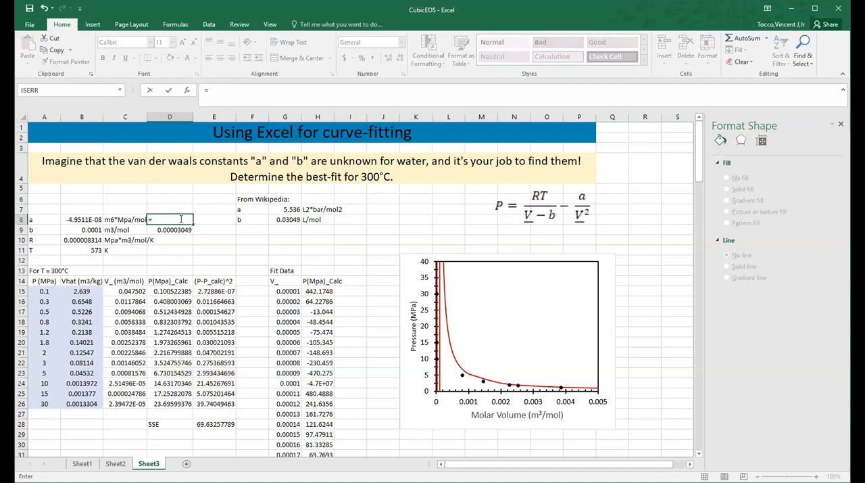